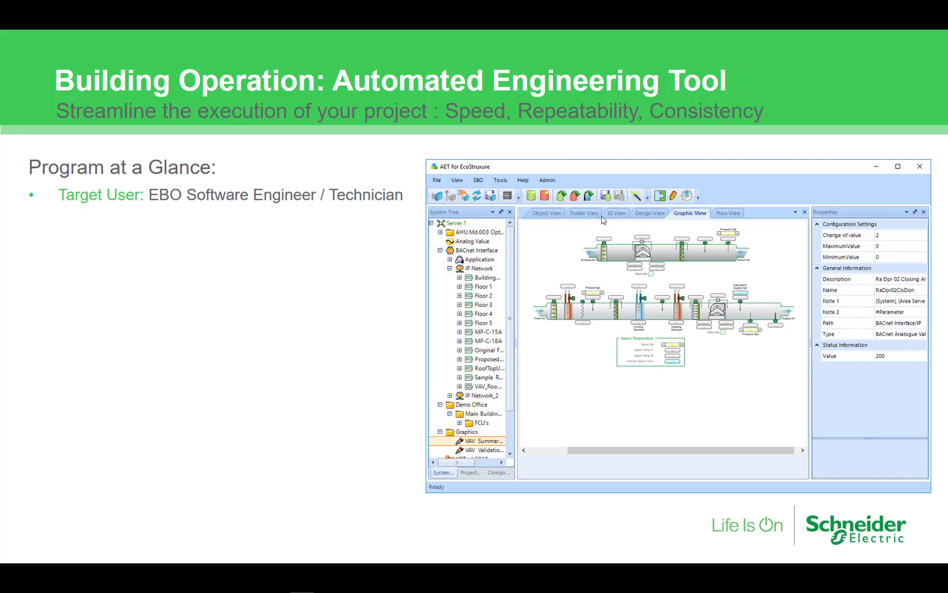
Show the License / Availability bullets, then advance to the Use Cases (available today) heading
{"action": "key", "text": "Right"}
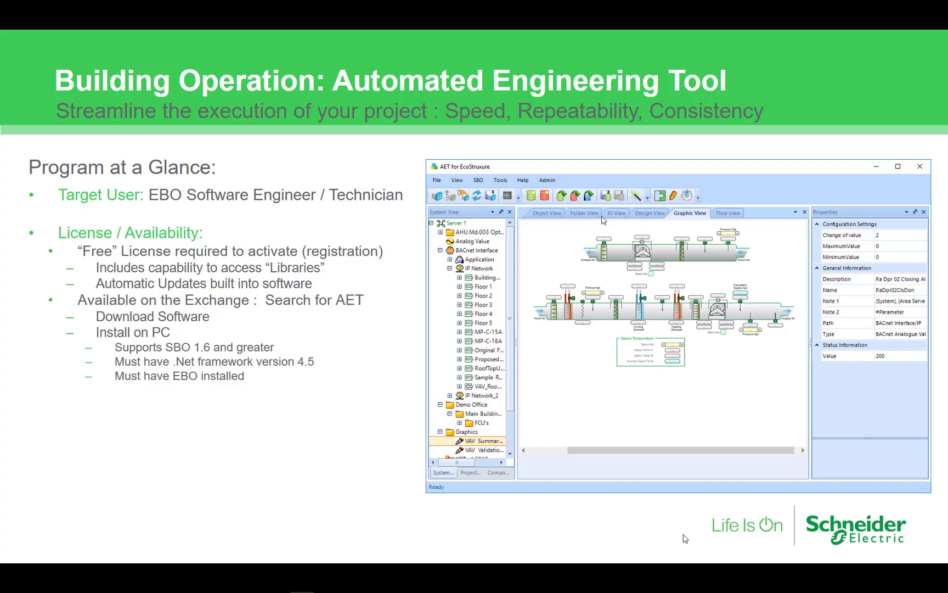
{"action": "key", "text": "Right"}
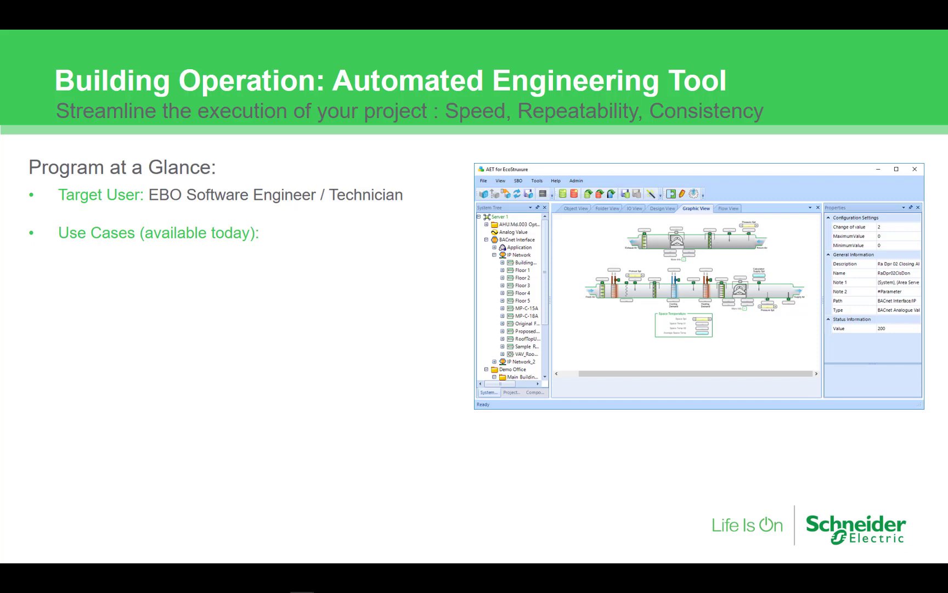
Build the use-case bullets from saving templates through configuration wizards, then the Template Wizard screenshots
{"action": "key", "text": "Right"}
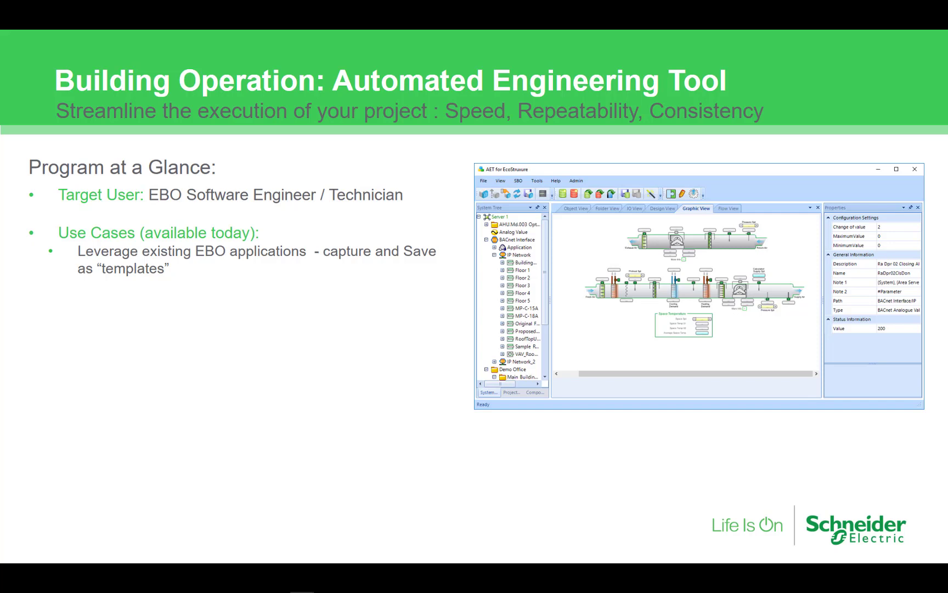
{"action": "key", "text": "Right"}
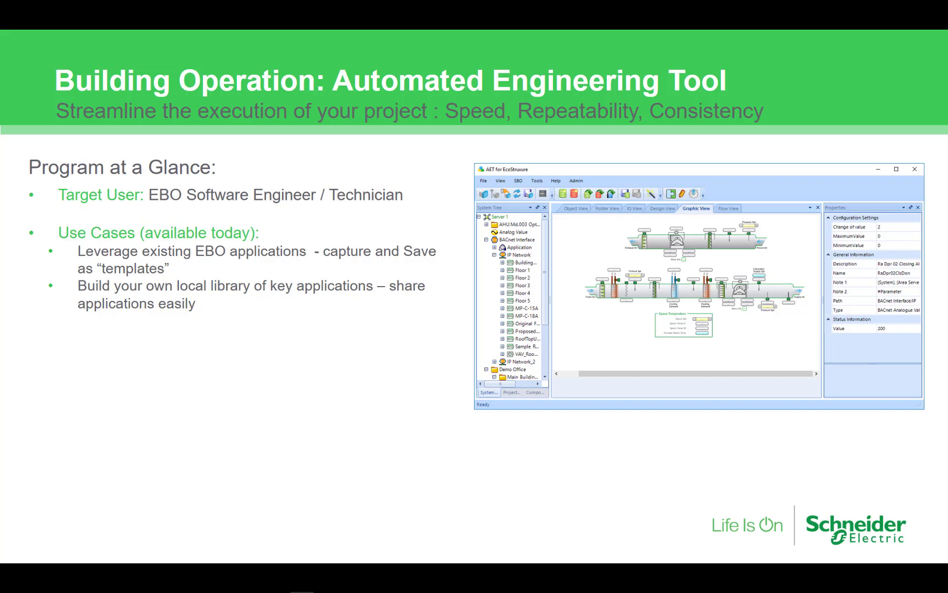
{"action": "key", "text": "Right"}
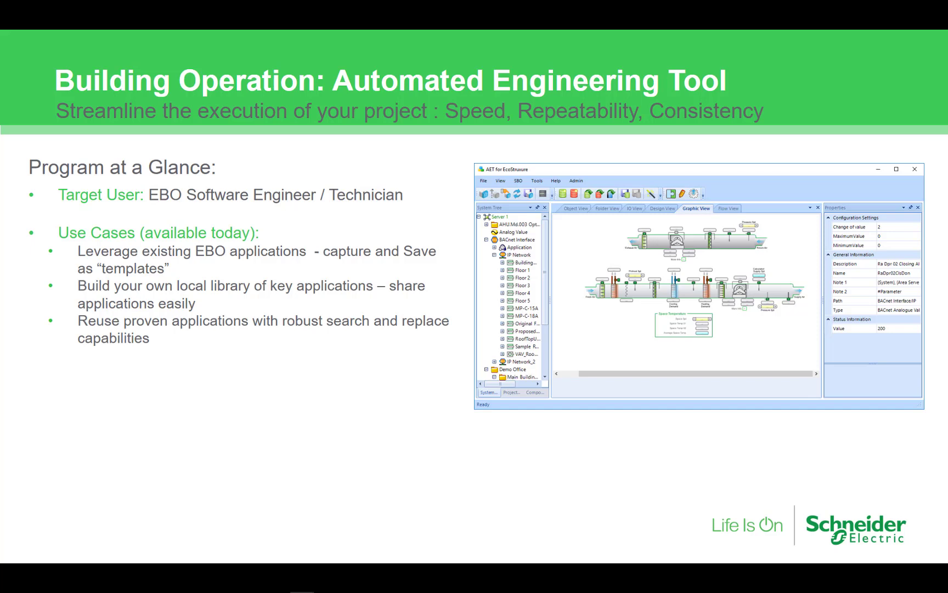
{"action": "key", "text": "Right"}
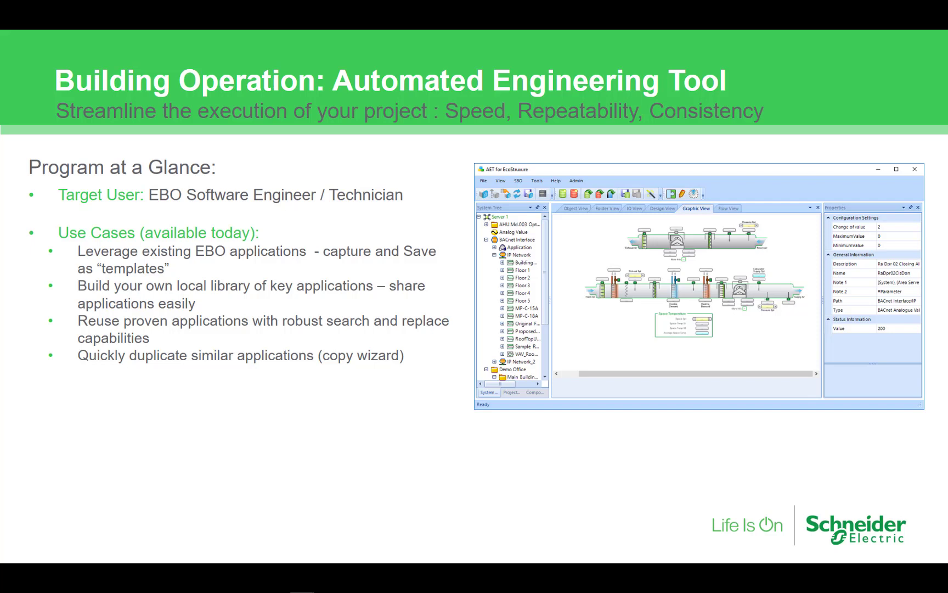
{"action": "key", "text": "Right"}
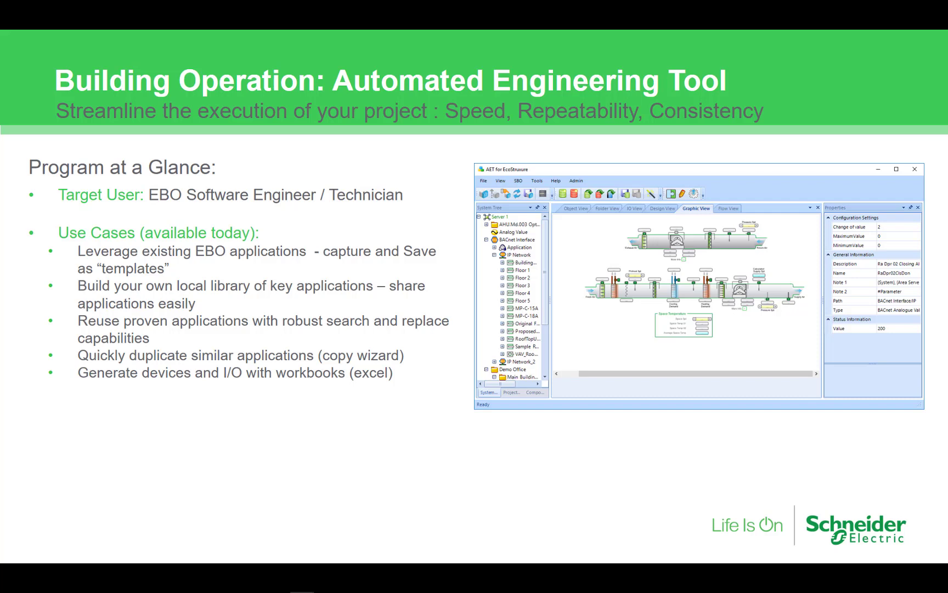
{"action": "key", "text": "Right"}
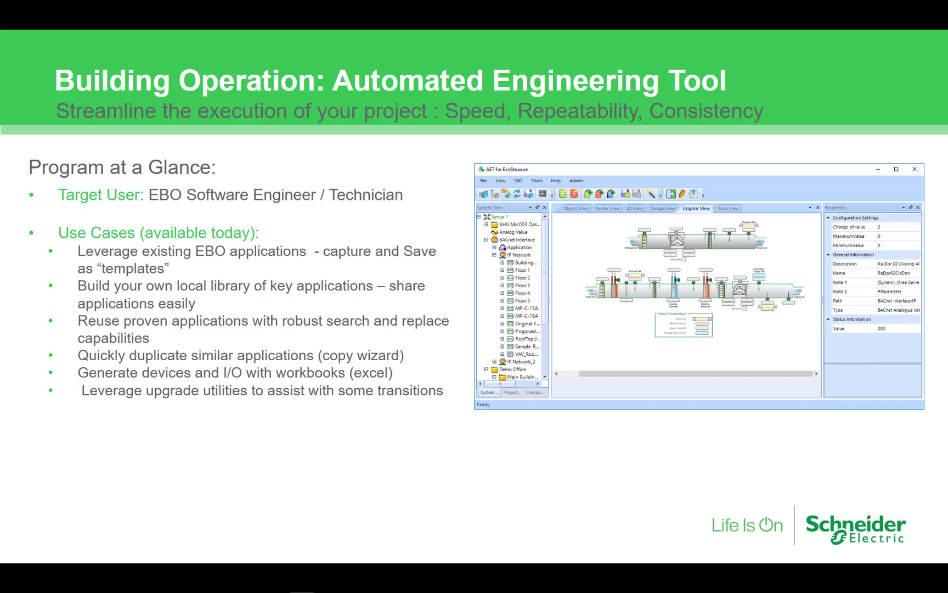
{"action": "key", "text": "Right"}
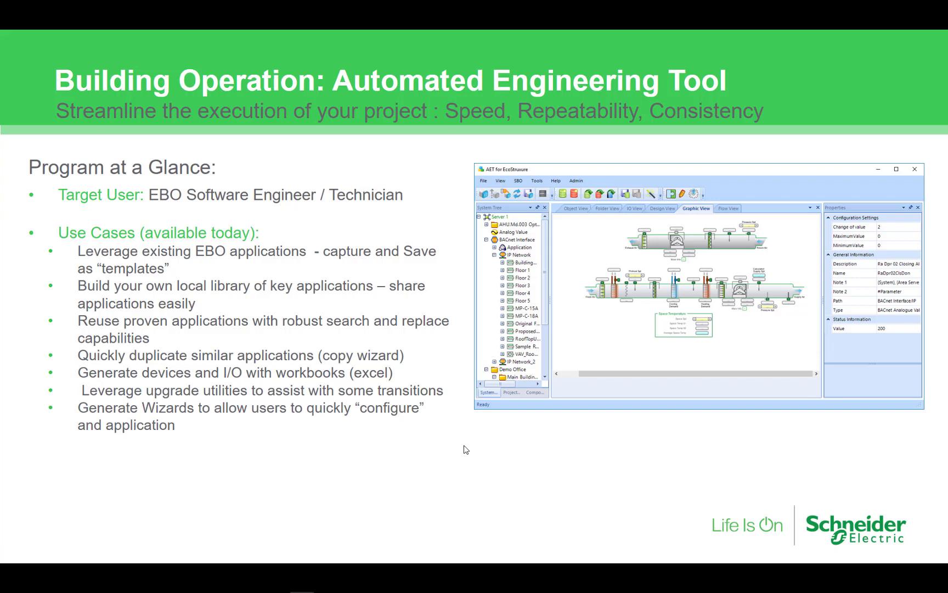
{"action": "key", "text": "Right"}
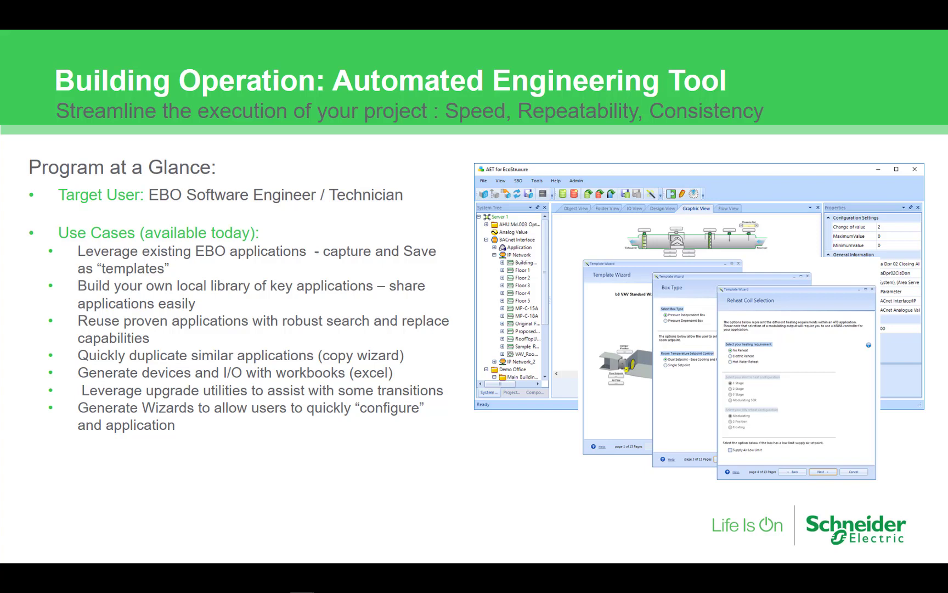
Reveal the final standards application library and advanced features bullets
{"action": "key", "text": "Right"}
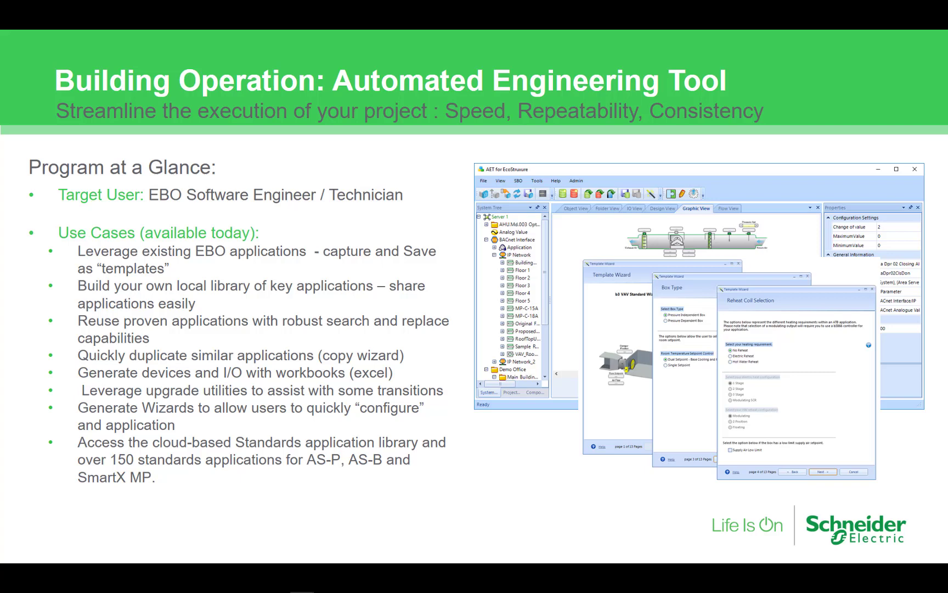
{"action": "key", "text": "Right"}
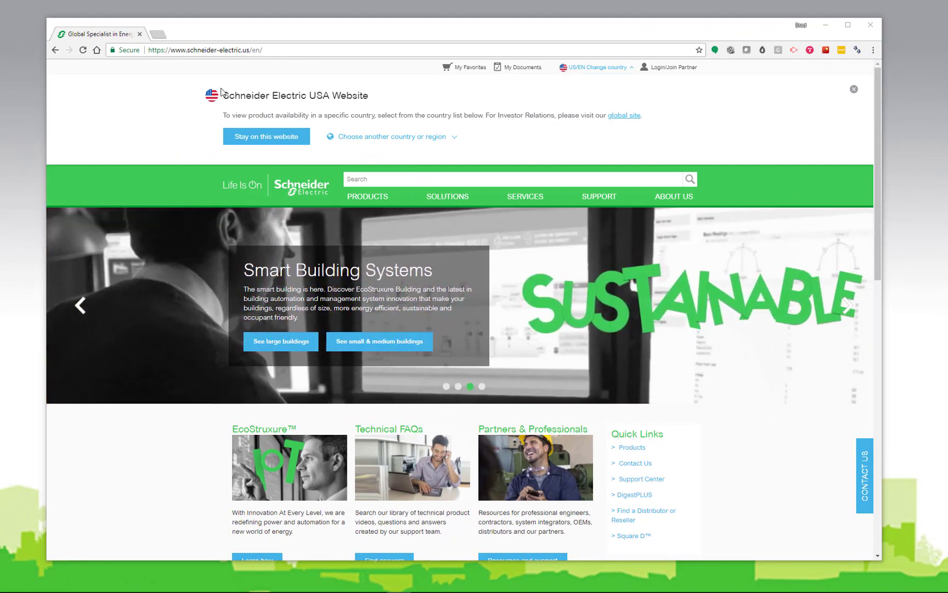
Load ecobuilding.schneider-electric.com in the browser address bar
{"action": "left_click", "coordinate": [276, 50]}
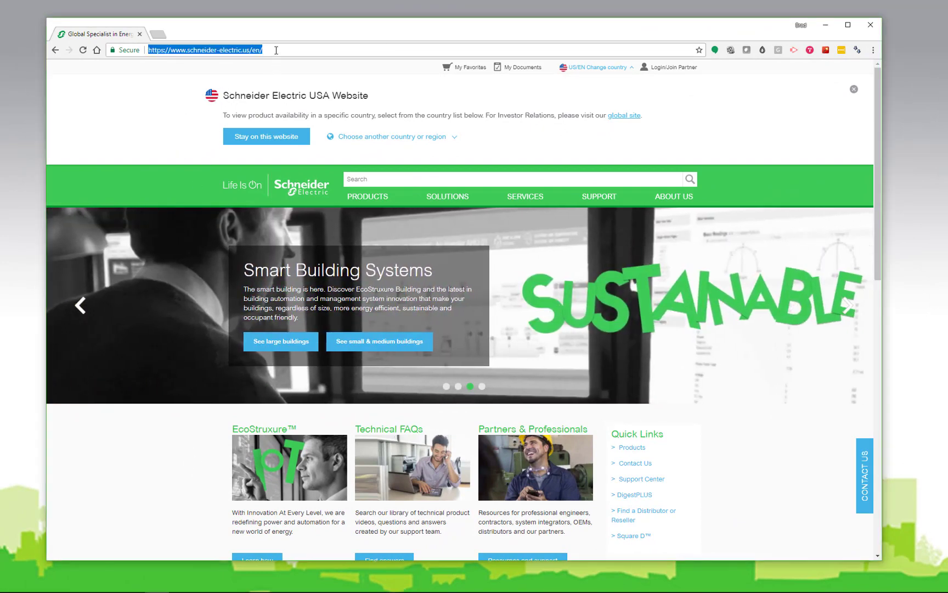
{"action": "type", "text": "ecobuilding"}
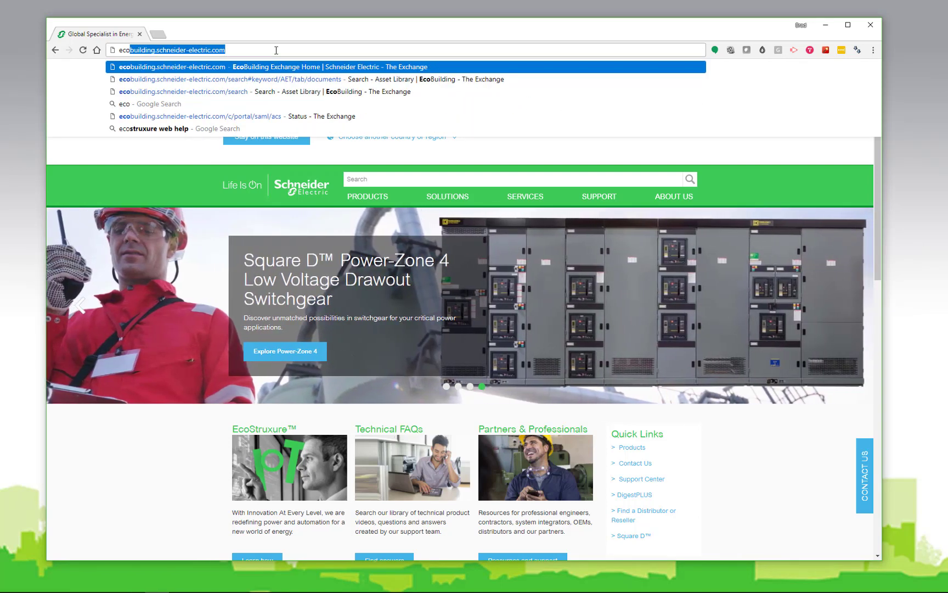
{"action": "key", "text": "Return"}
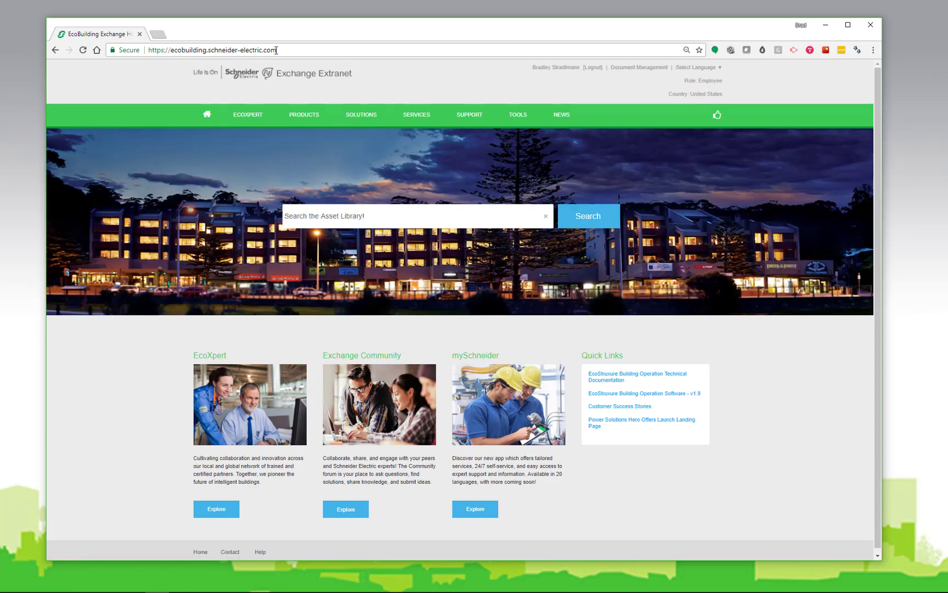
Search the EcoBuilding Exchange asset library for 'AET'
{"action": "mouse_move", "coordinate": [331, 104]}
{"action": "left_click", "coordinate": [314, 219]}
{"action": "type", "text": "AET"}
{"action": "key", "text": "Return"}
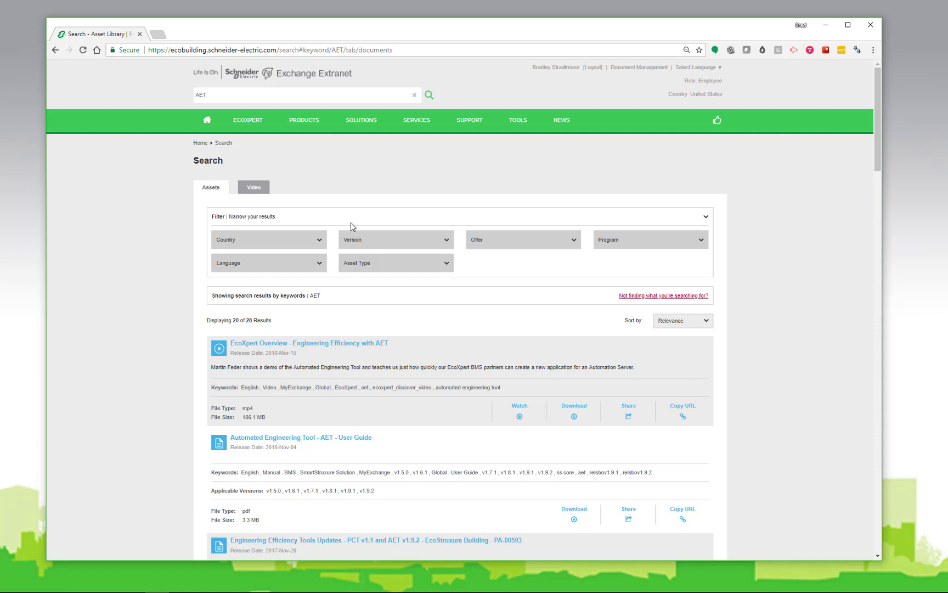
Filter the AET results to the Software asset type, then switch to the downloaded installer's folder
{"action": "left_click", "coordinate": [446, 263]}
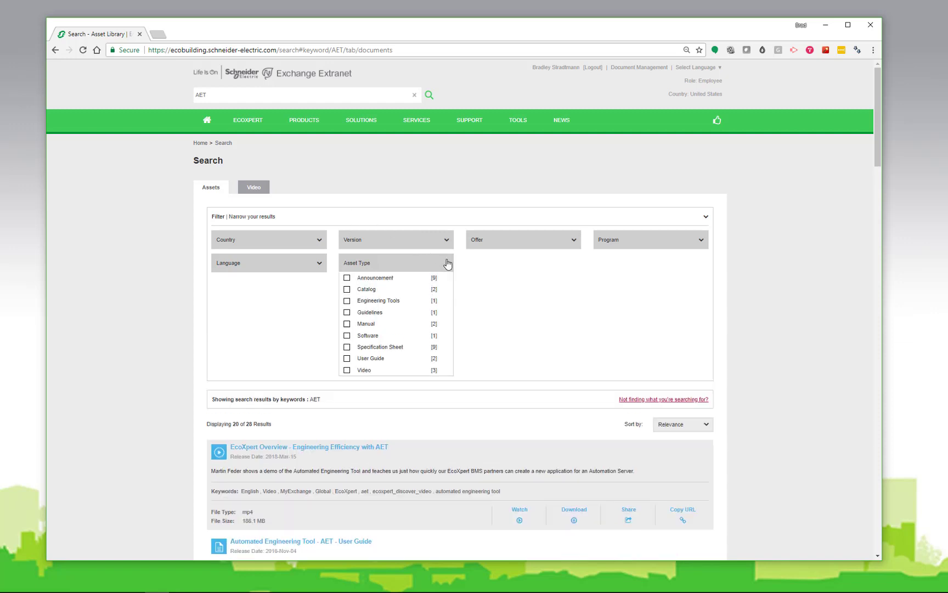
{"action": "left_click", "coordinate": [347, 336]}
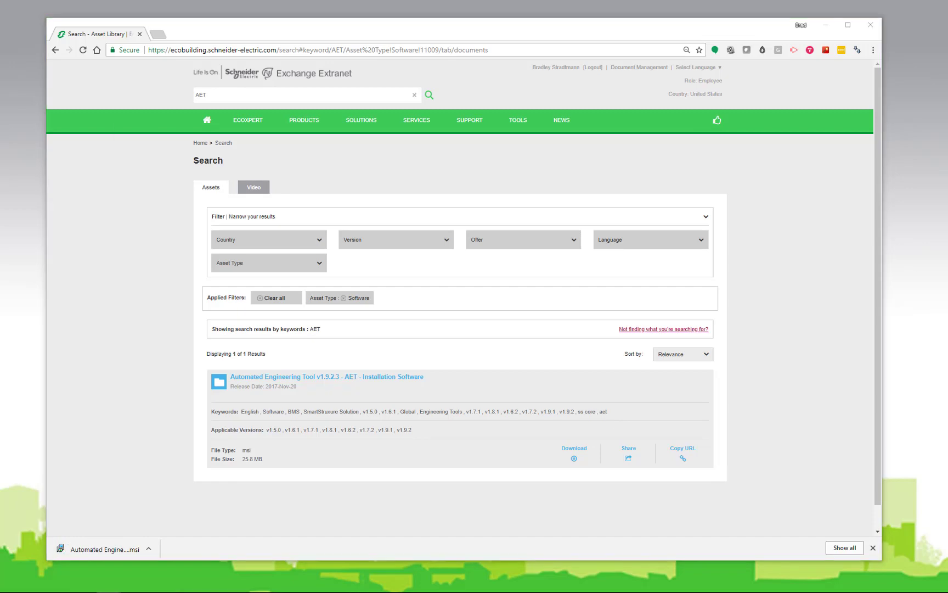
{"action": "key", "text": "alt+Tab"}
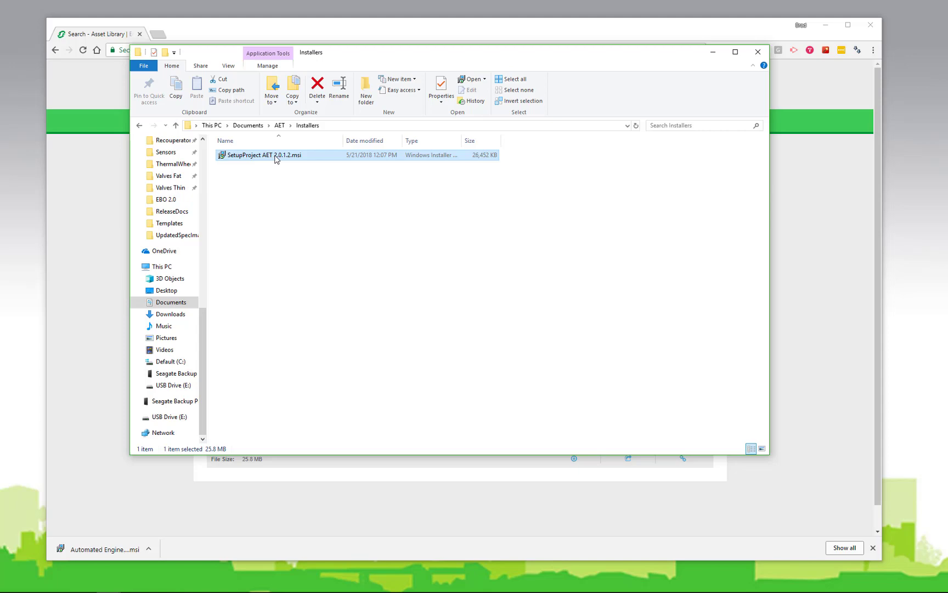
Run SetupProject AET 2.0.1.2.msi, accept the licence terms, install, and finish the wizard
{"action": "double_click", "coordinate": [276, 156]}
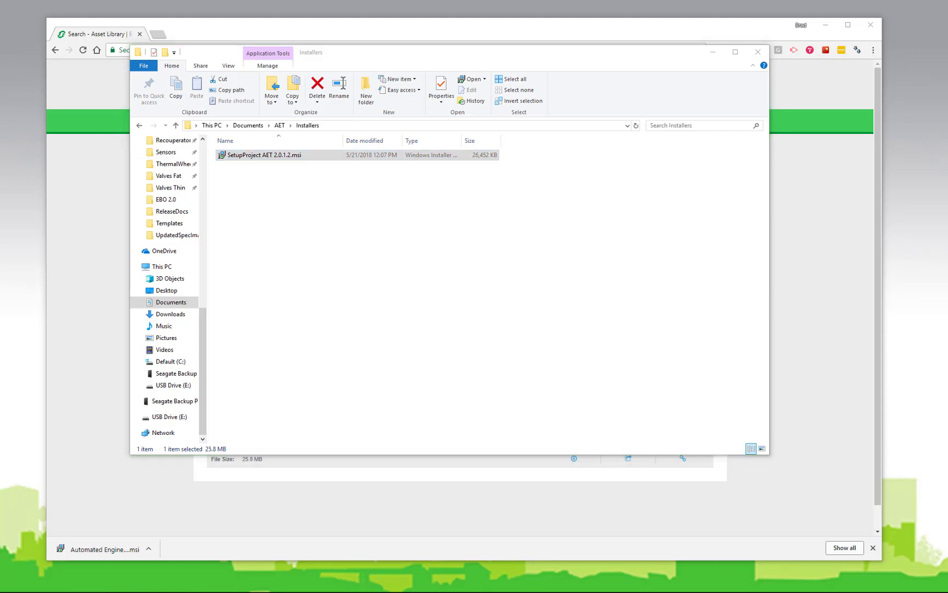
{"action": "left_click_drag", "start_coordinate": [209, 101], "coordinate": [421, 82]}
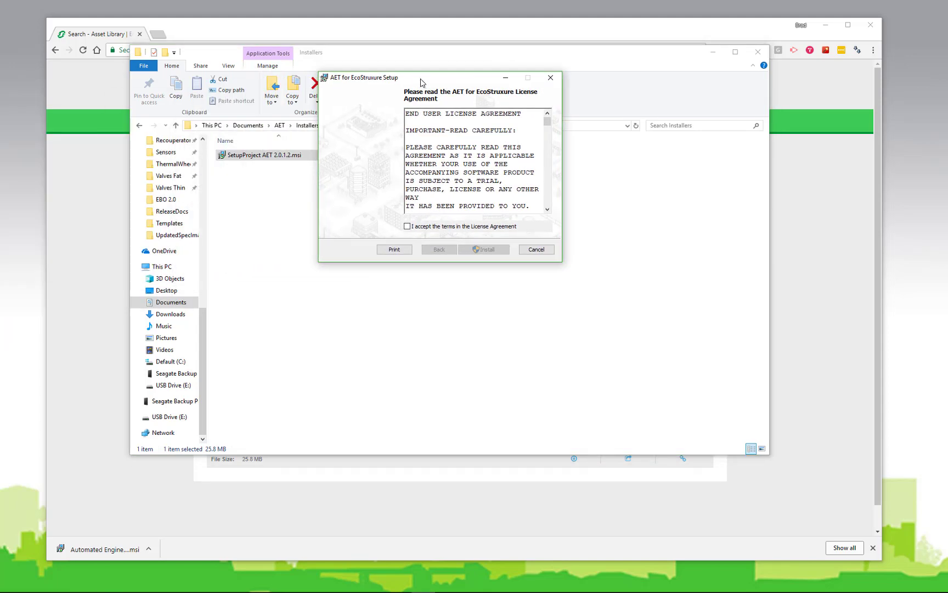
{"action": "left_click", "coordinate": [407, 226]}
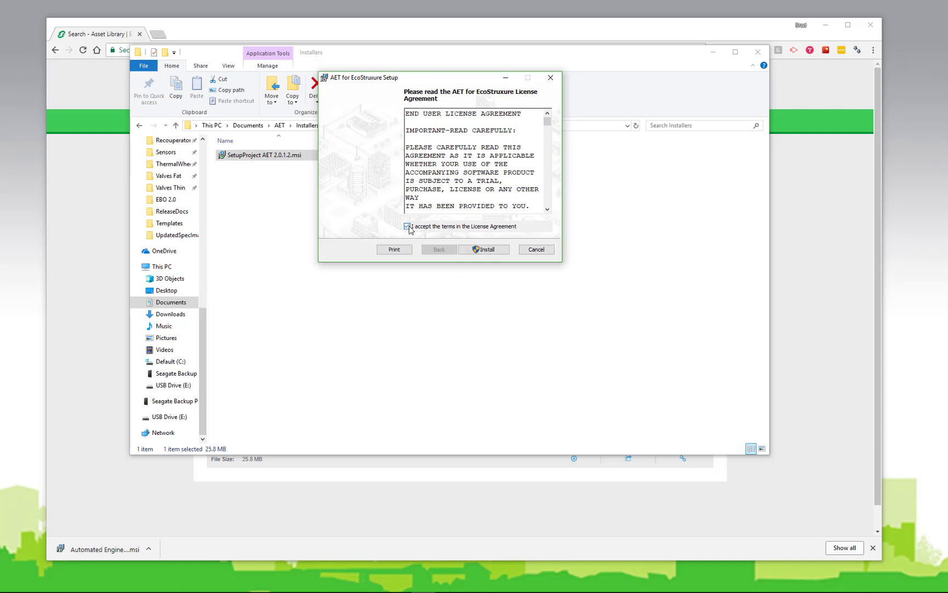
{"action": "left_click", "coordinate": [488, 250]}
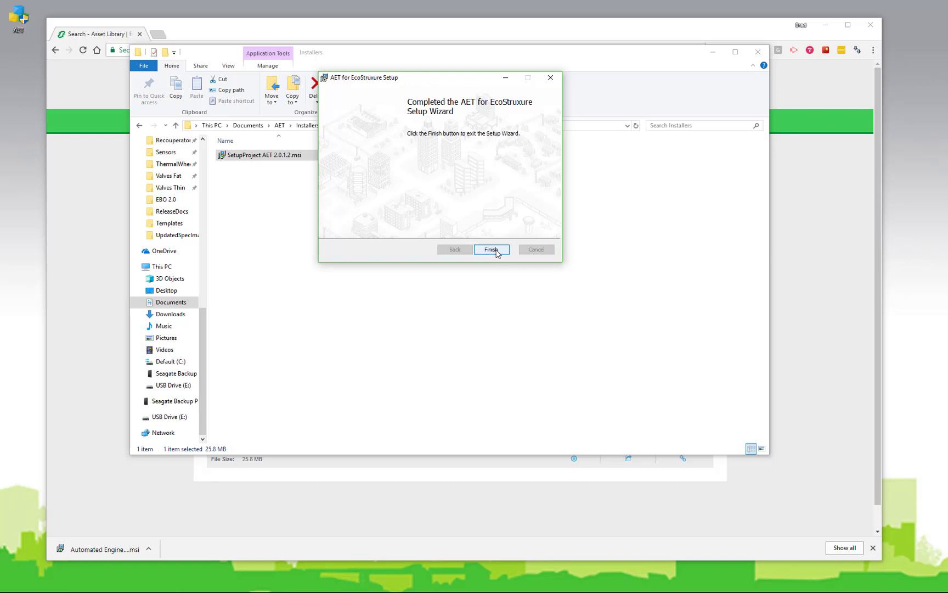
{"action": "left_click", "coordinate": [491, 250]}
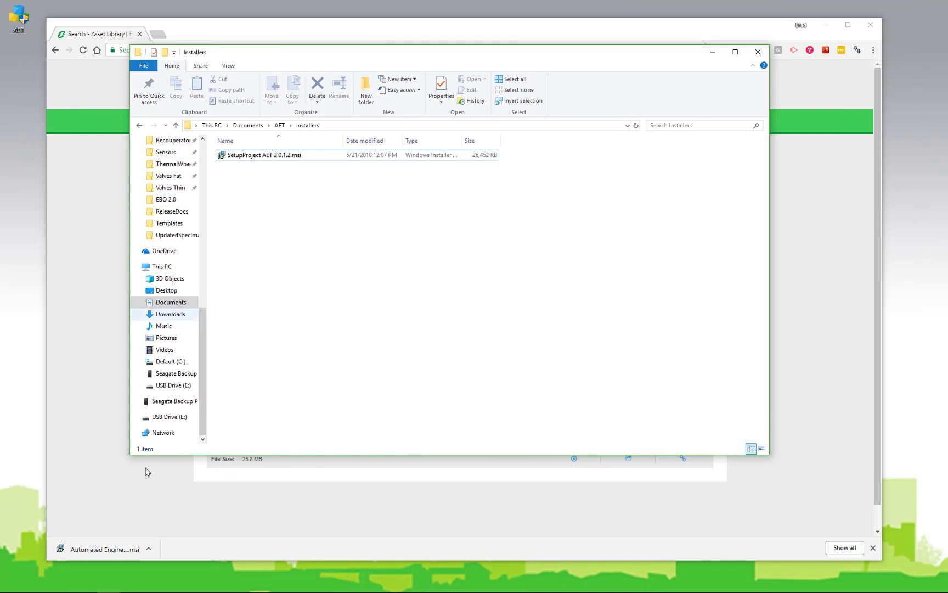
Search the Start menu for 'aet' and launch the AET desktop app
{"action": "left_click", "coordinate": [18, 586]}
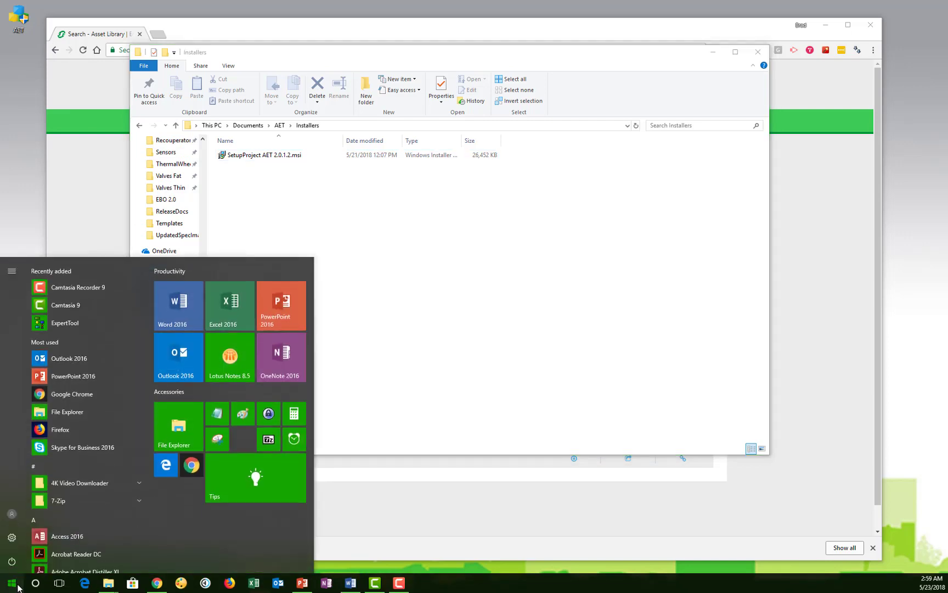
{"action": "type", "text": "aet"}
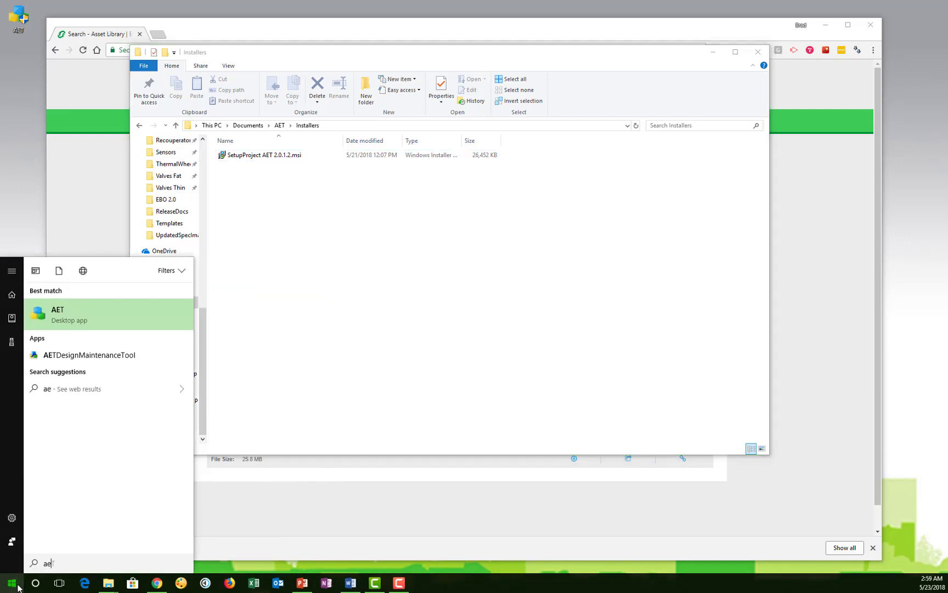
{"action": "left_click", "coordinate": [59, 311]}
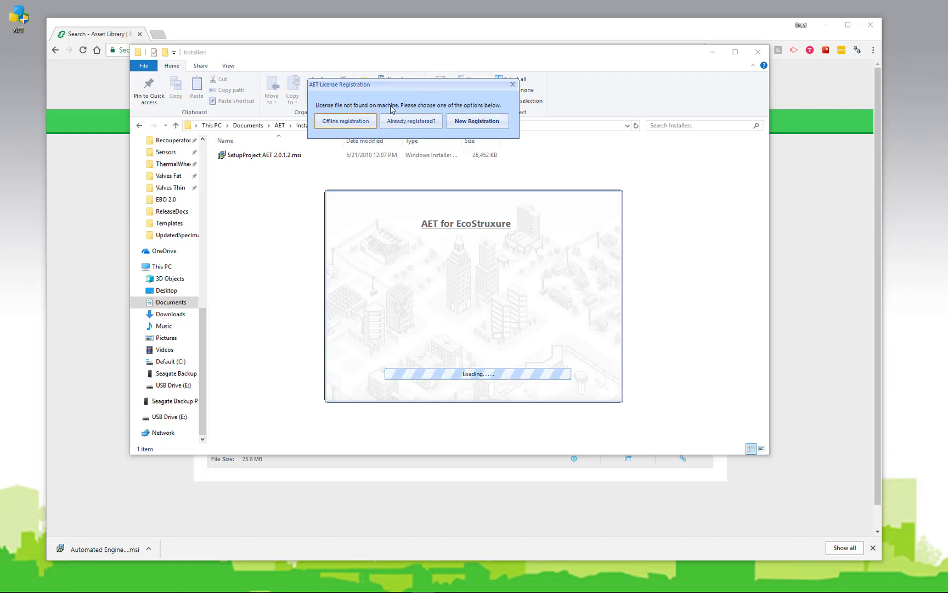
Look at the New Registration form and the Already registered? verification window, closing both
{"action": "left_click", "coordinate": [482, 122]}
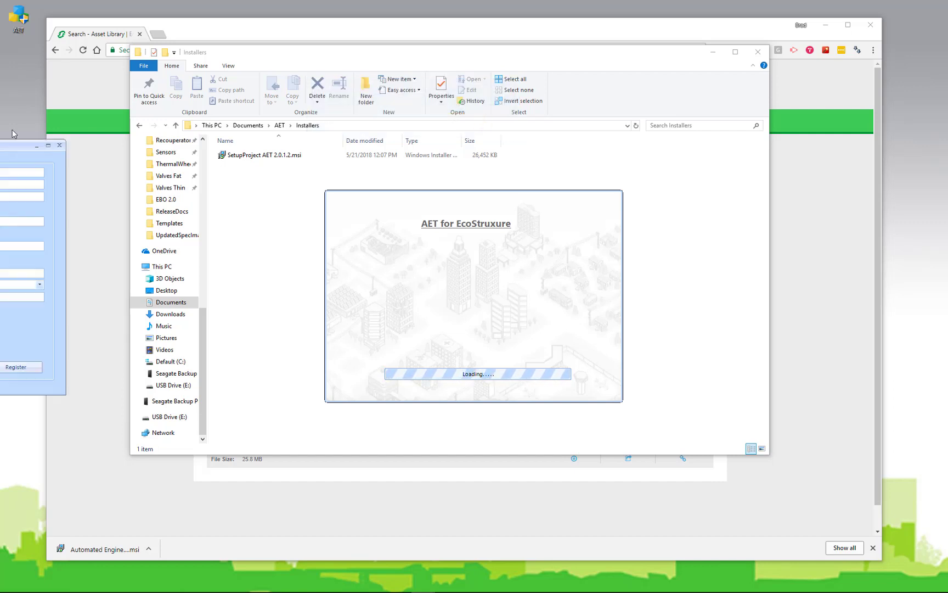
{"action": "left_click_drag", "start_coordinate": [33, 132], "coordinate": [386, 65]}
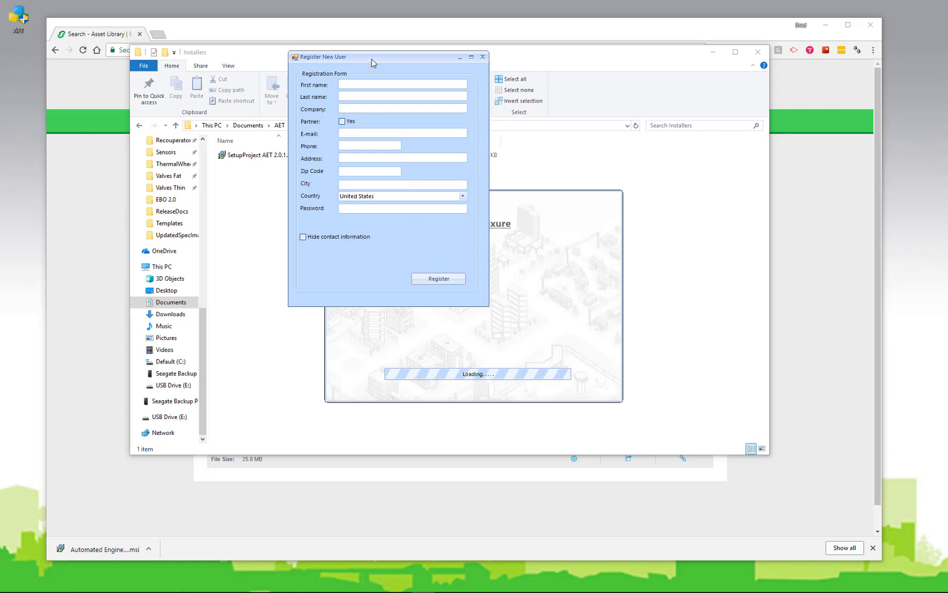
{"action": "left_click_drag", "start_coordinate": [371, 58], "coordinate": [440, 92]}
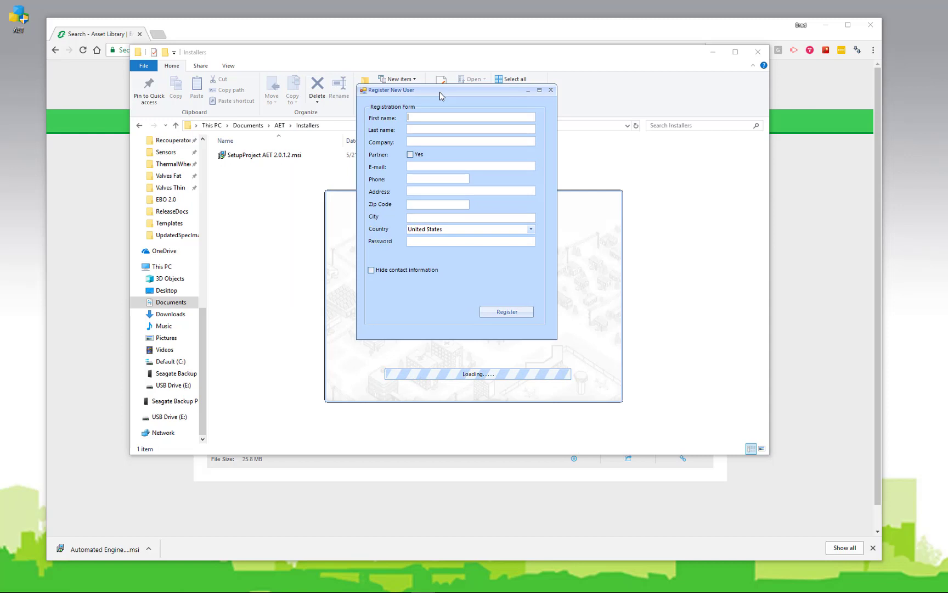
{"action": "key", "text": "Escape"}
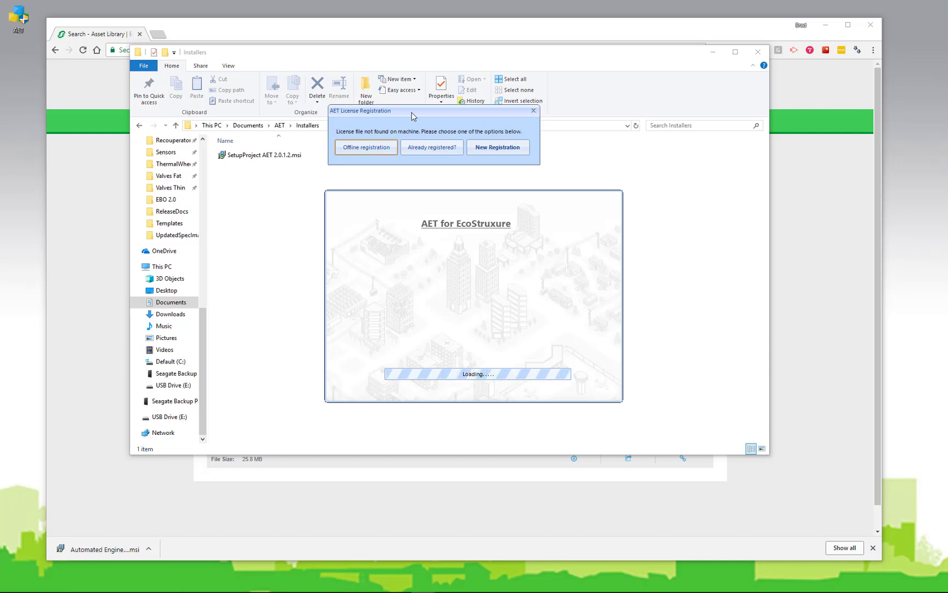
{"action": "left_click", "coordinate": [444, 147]}
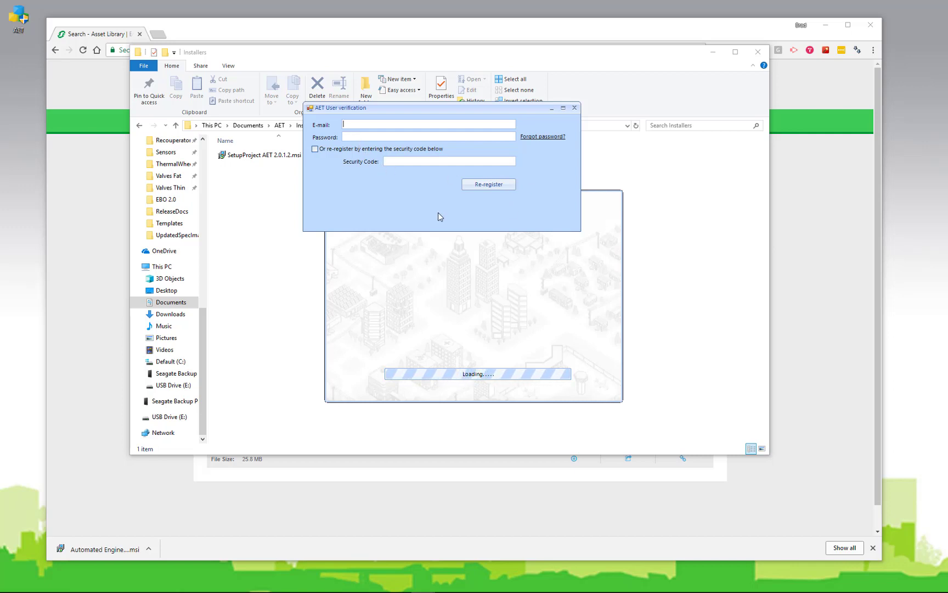
{"action": "left_click", "coordinate": [575, 107]}
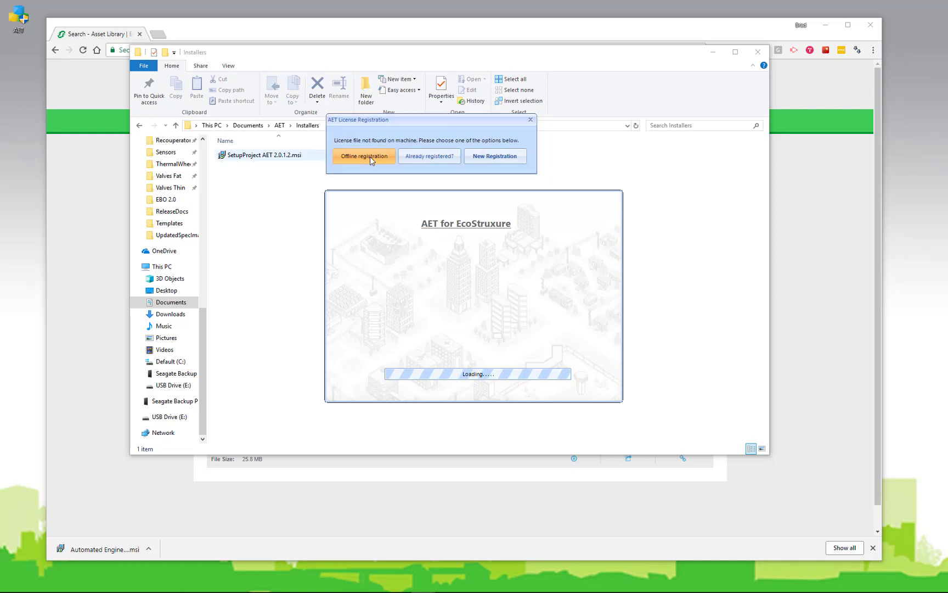
Register offline with the Demo (30 days trial version) licence and save it to file
{"action": "left_click", "coordinate": [370, 157]}
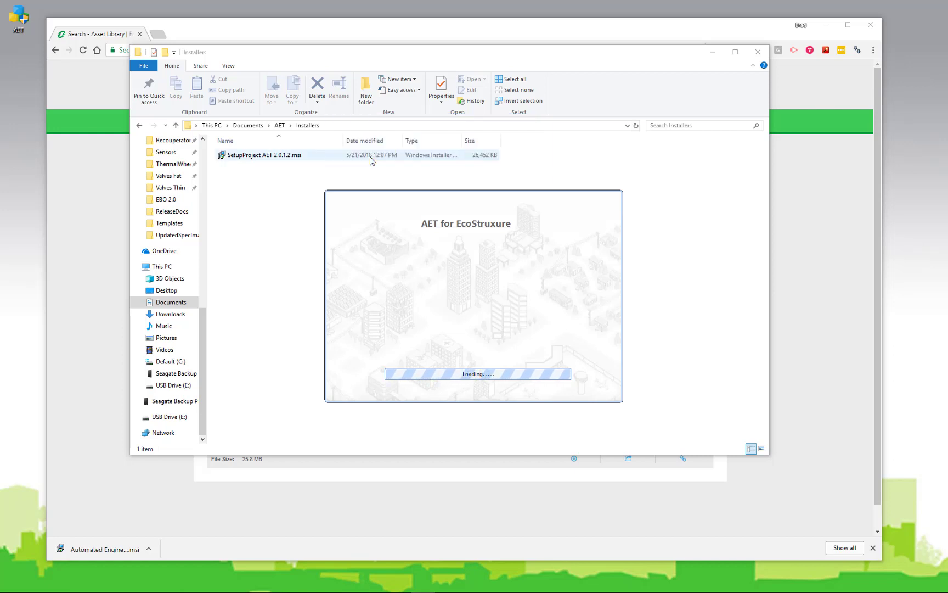
{"action": "left_click_drag", "start_coordinate": [218, 67], "coordinate": [235, 65]}
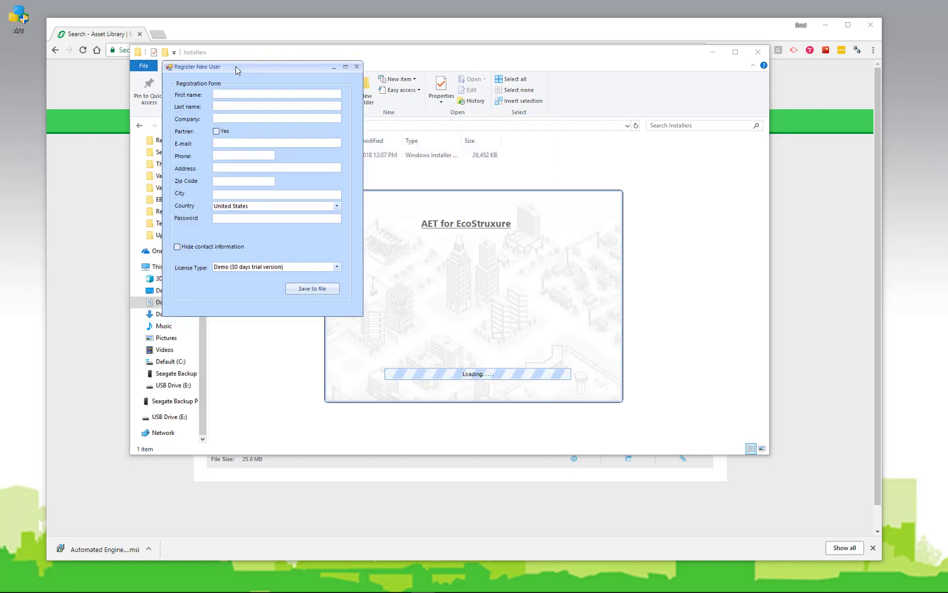
{"action": "left_click", "coordinate": [336, 267]}
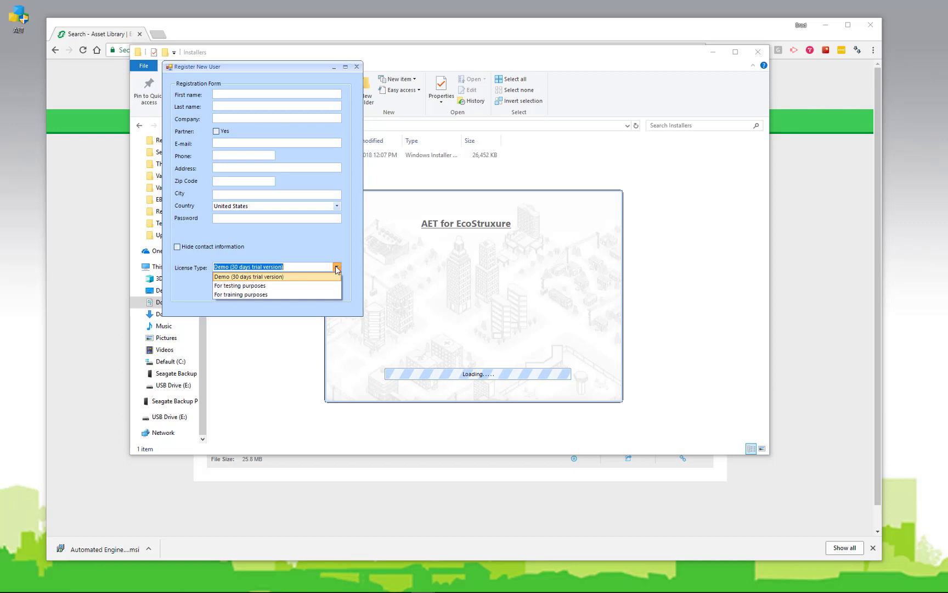
{"action": "left_click", "coordinate": [336, 267]}
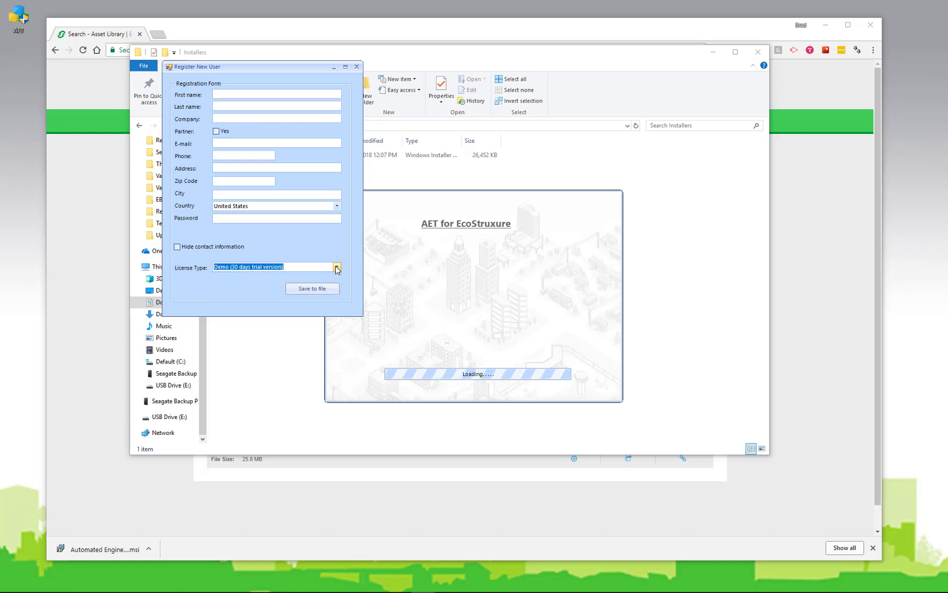
{"action": "left_click", "coordinate": [312, 288]}
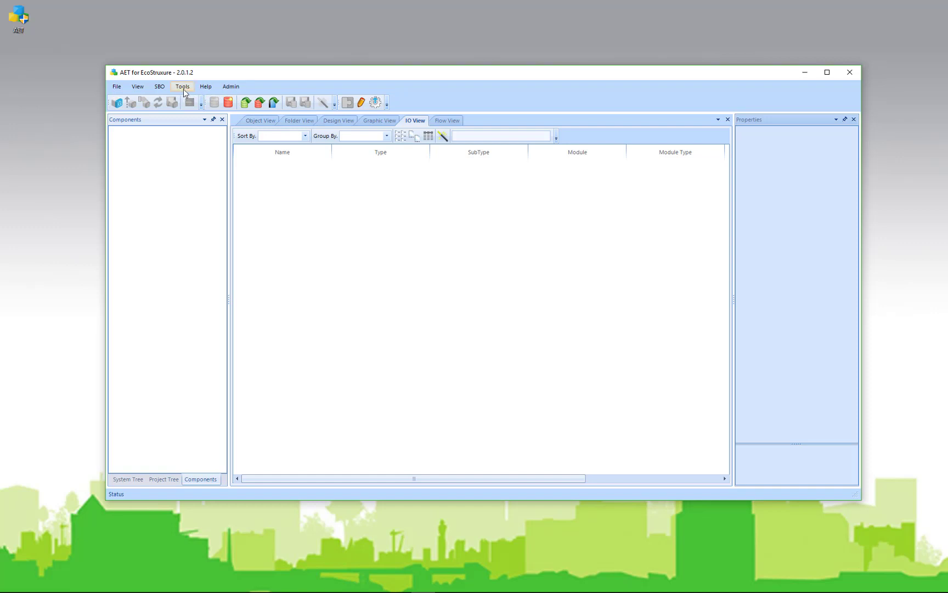
{"action": "left_click", "coordinate": [211, 88]}
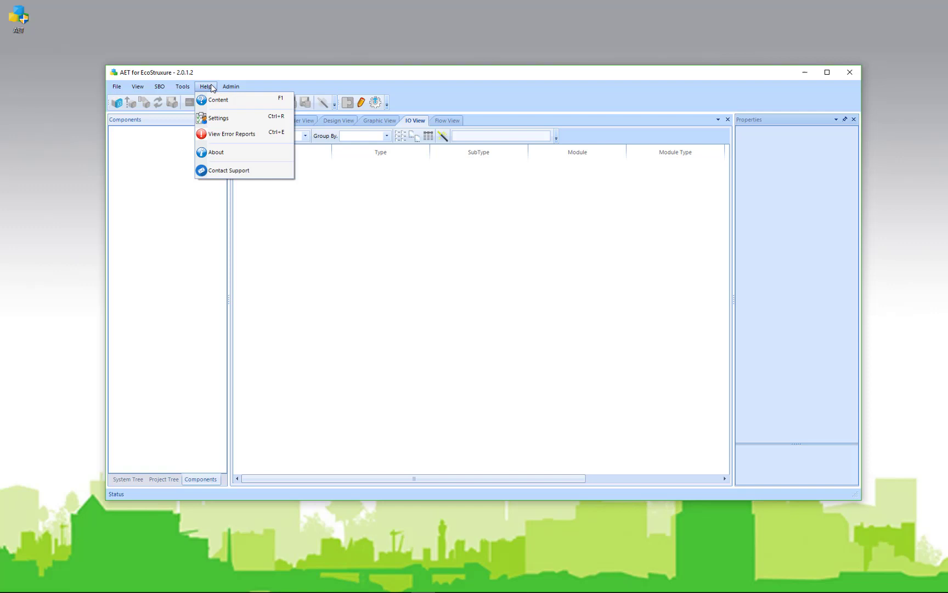
{"action": "left_click", "coordinate": [216, 120]}
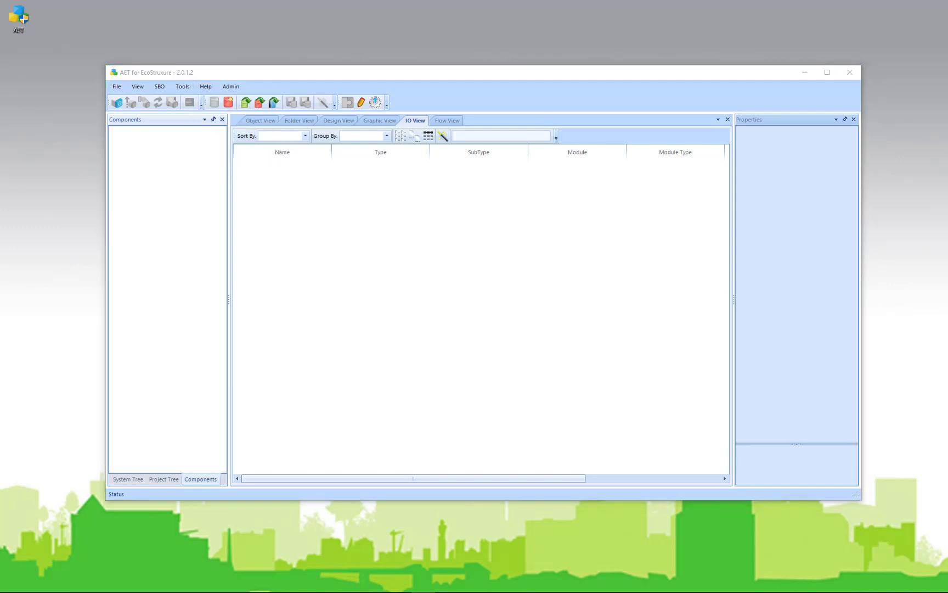
{"action": "left_click_drag", "start_coordinate": [304, 67], "coordinate": [370, 51]}
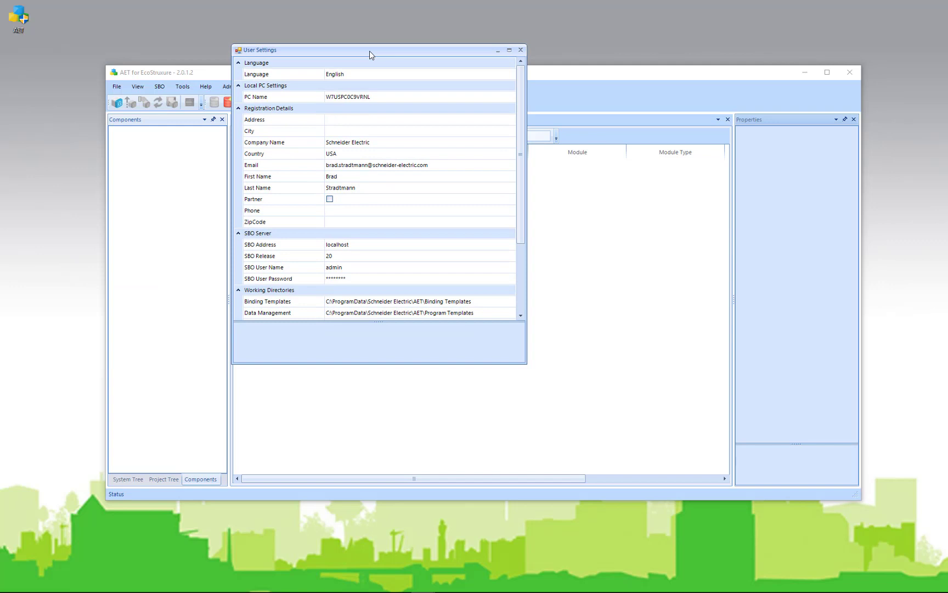
{"action": "left_click", "coordinate": [379, 74]}
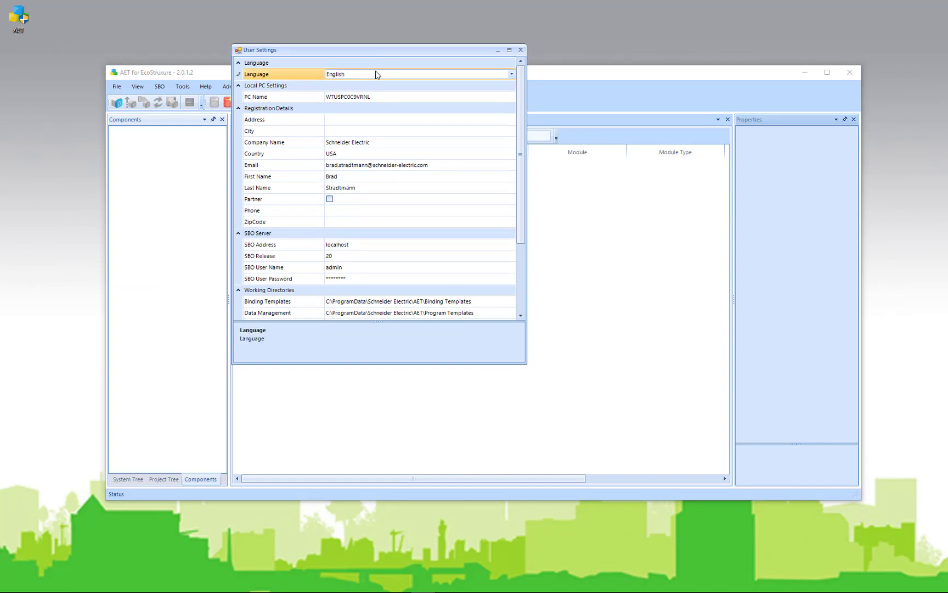
{"action": "left_click", "coordinate": [511, 76]}
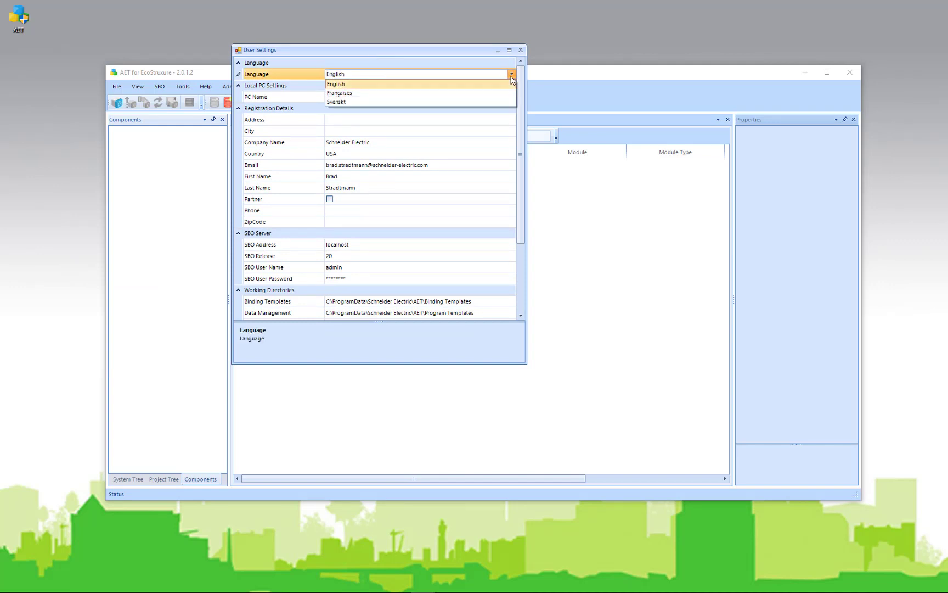
{"action": "left_click", "coordinate": [511, 76]}
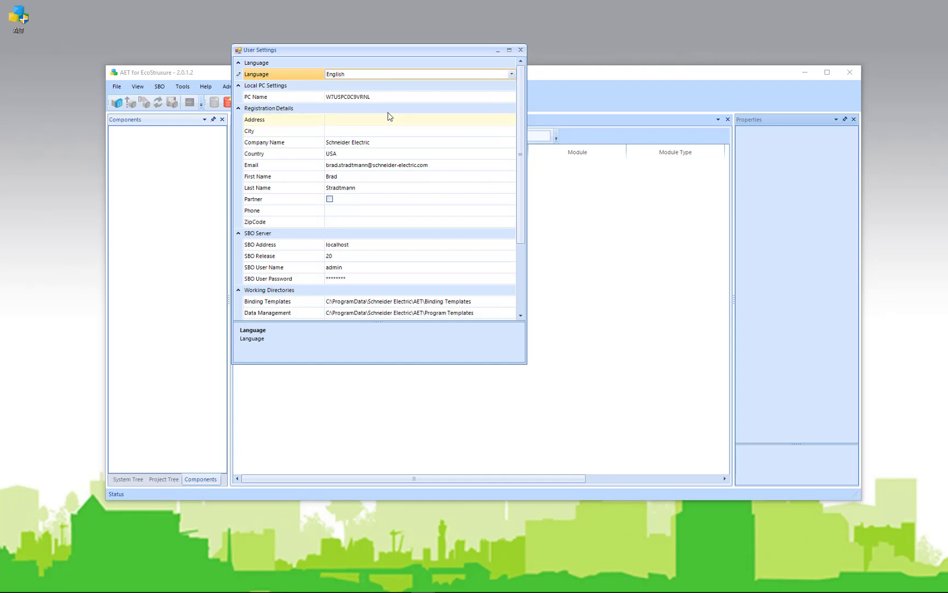
{"action": "left_click", "coordinate": [347, 121]}
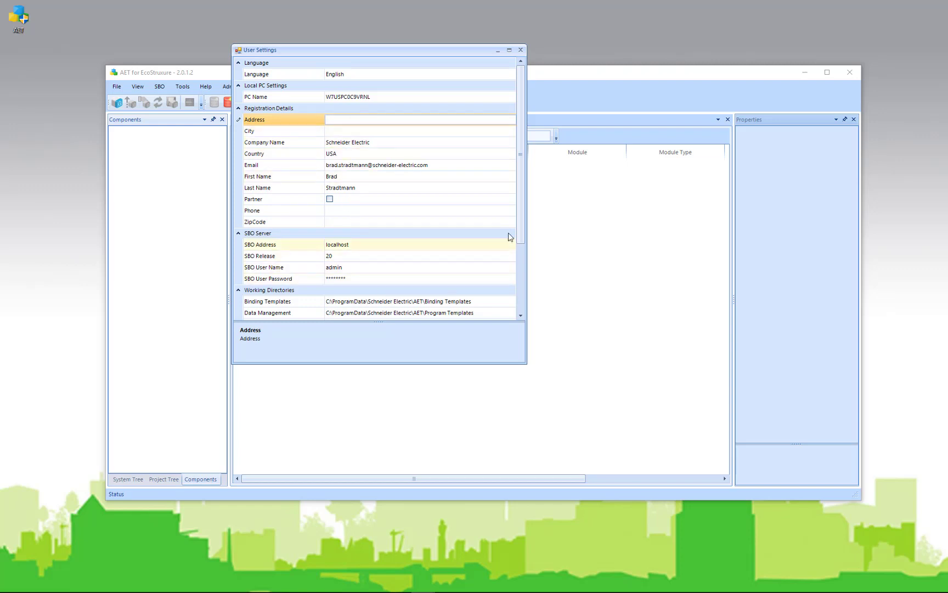
{"action": "scroll", "coordinate": [411, 200], "scroll_direction": "down", "scroll_amount": 3}
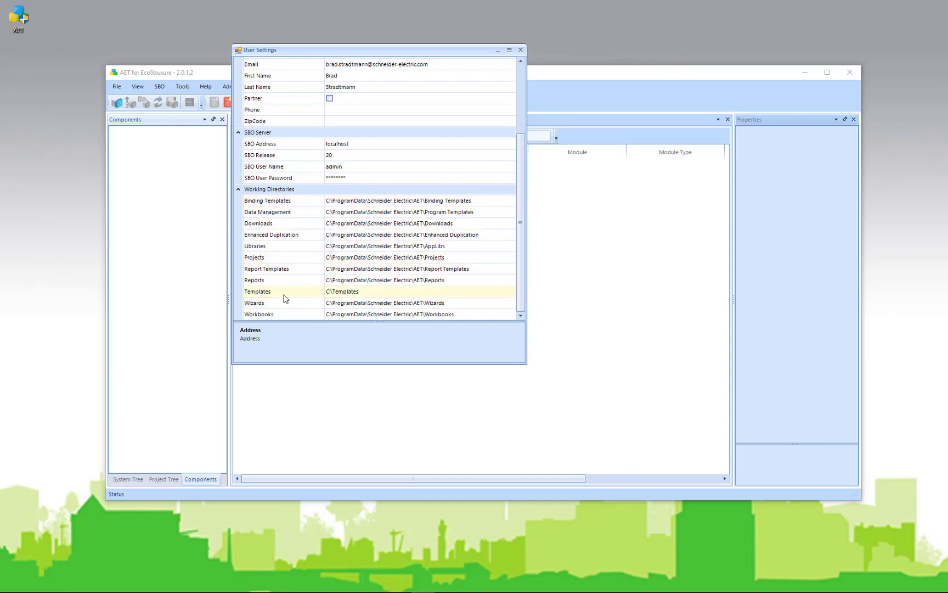
{"action": "left_click", "coordinate": [372, 292]}
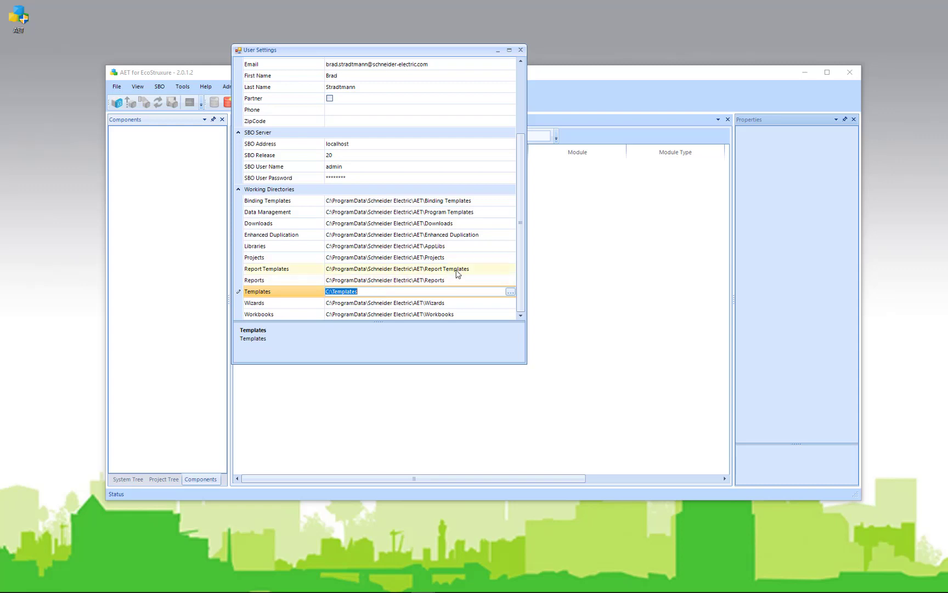
{"action": "left_click", "coordinate": [475, 282]}
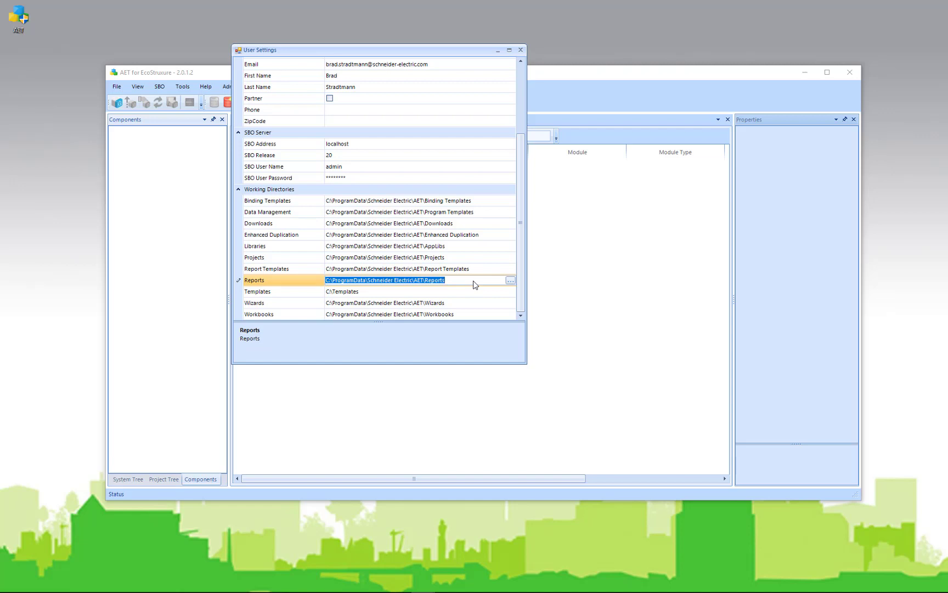
{"action": "left_click", "coordinate": [470, 259]}
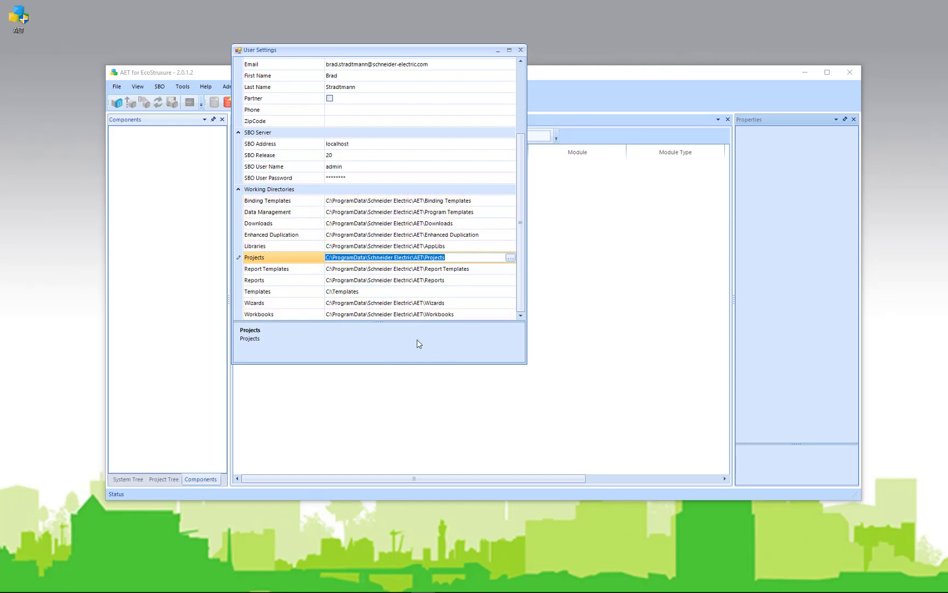
{"action": "left_click", "coordinate": [401, 222]}
Close the user settings and open the User Guide help content
{"action": "key", "text": "Escape"}
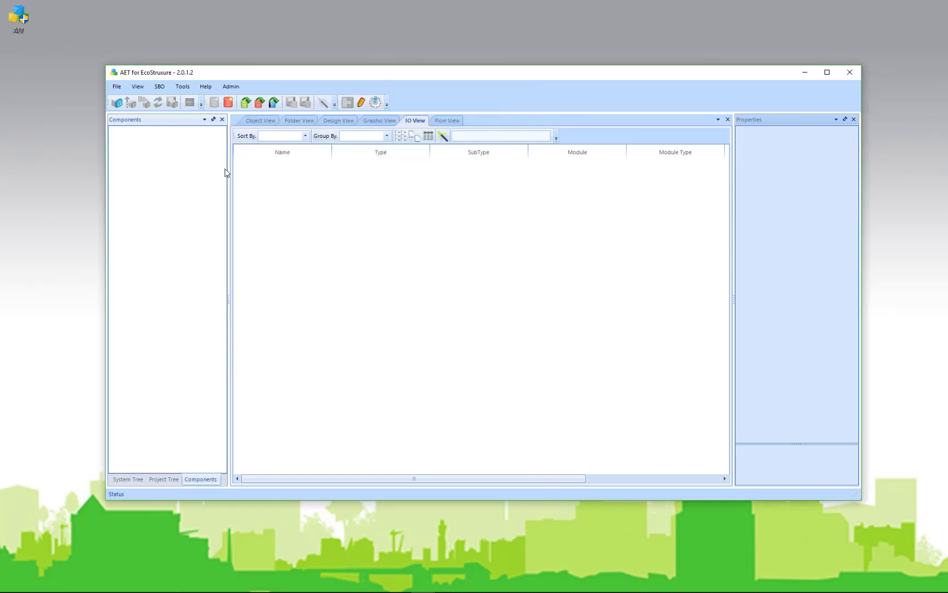
{"action": "left_click", "coordinate": [183, 90]}
{"action": "mouse_move", "coordinate": [202, 89]}
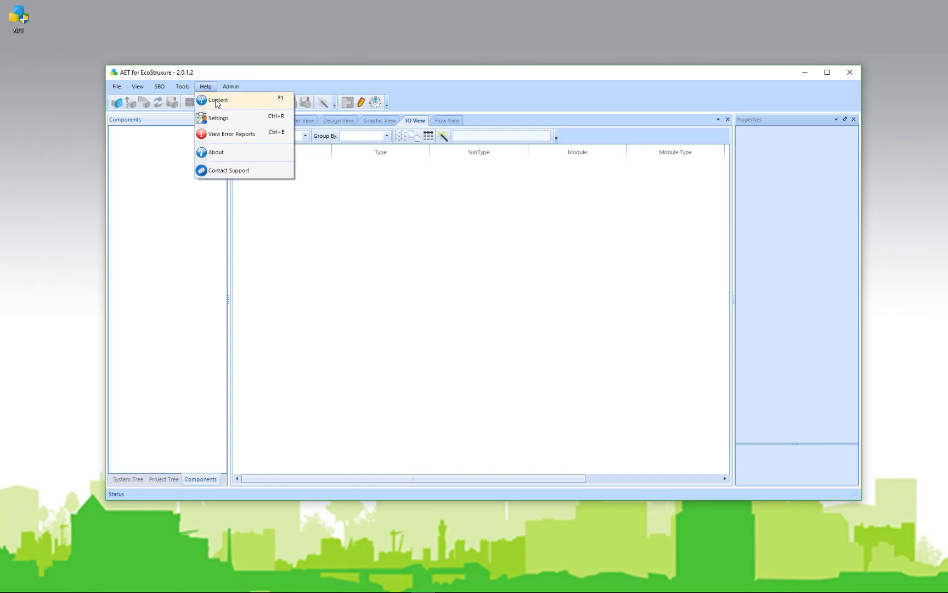
{"action": "left_click", "coordinate": [217, 100]}
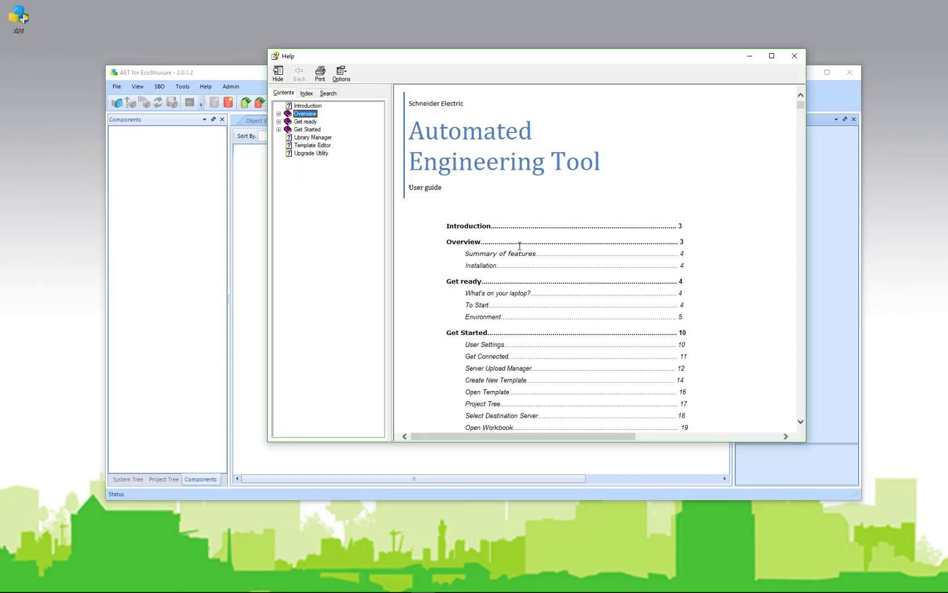
Scroll through the guide's contents and Introduction, then close the Help window
{"action": "scroll", "coordinate": [494, 220], "scroll_direction": "down", "scroll_amount": 3}
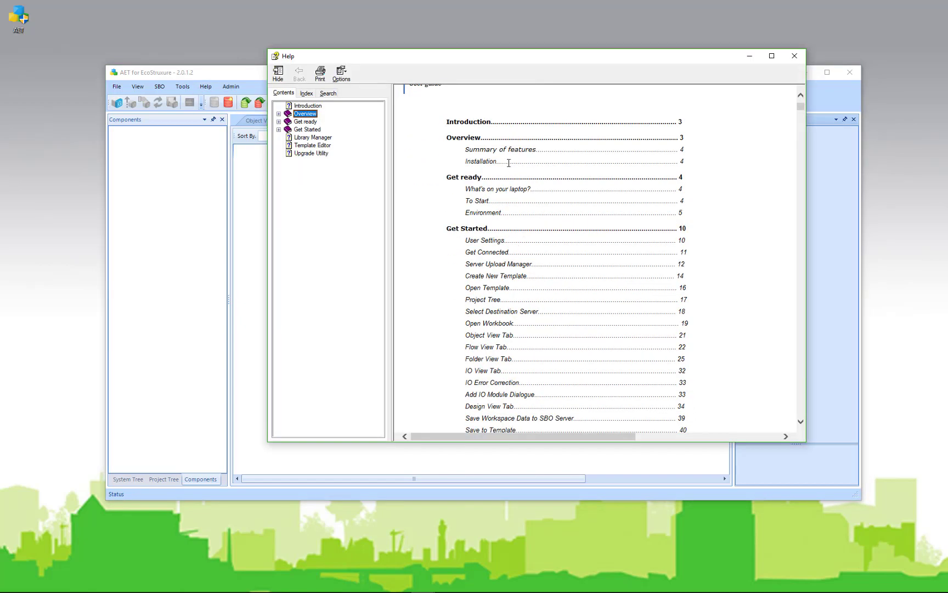
{"action": "scroll", "coordinate": [509, 163], "scroll_direction": "down", "scroll_amount": 10}
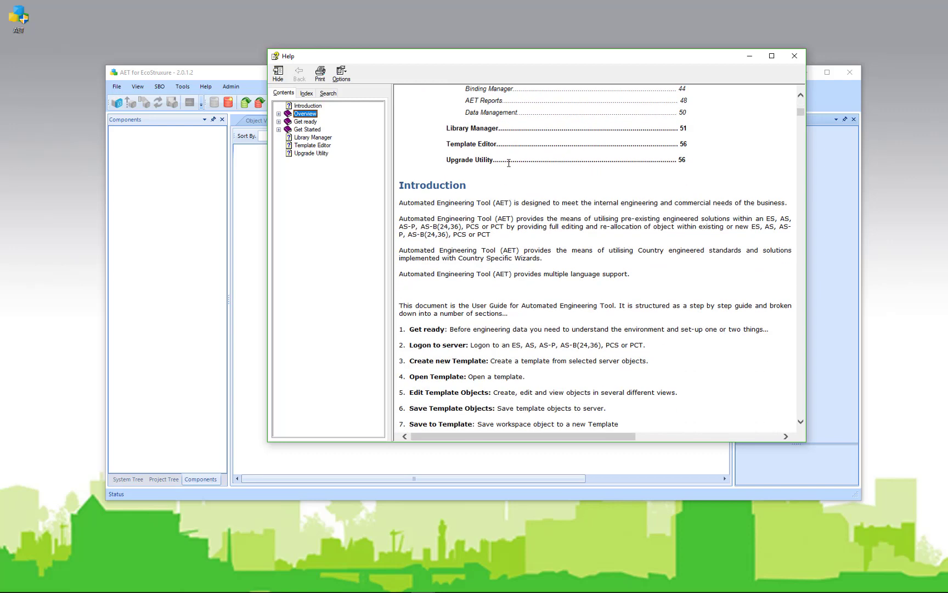
{"action": "scroll", "coordinate": [509, 163], "scroll_direction": "down", "scroll_amount": 1}
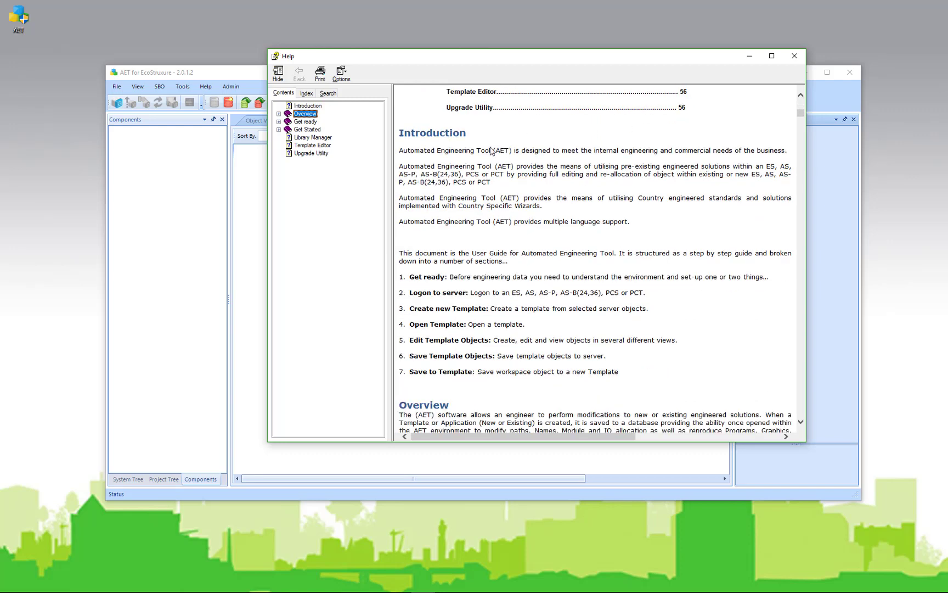
{"action": "left_click", "coordinate": [793, 57]}
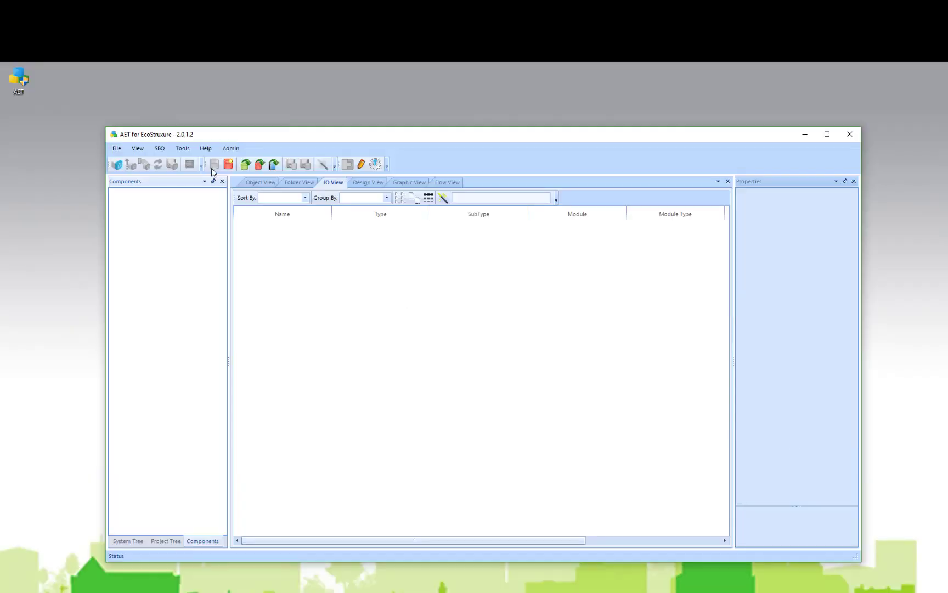
Start a Help > Contact Support e-mail, inspect its recipient address and body, then close it unsent
{"action": "left_click", "coordinate": [206, 148]}
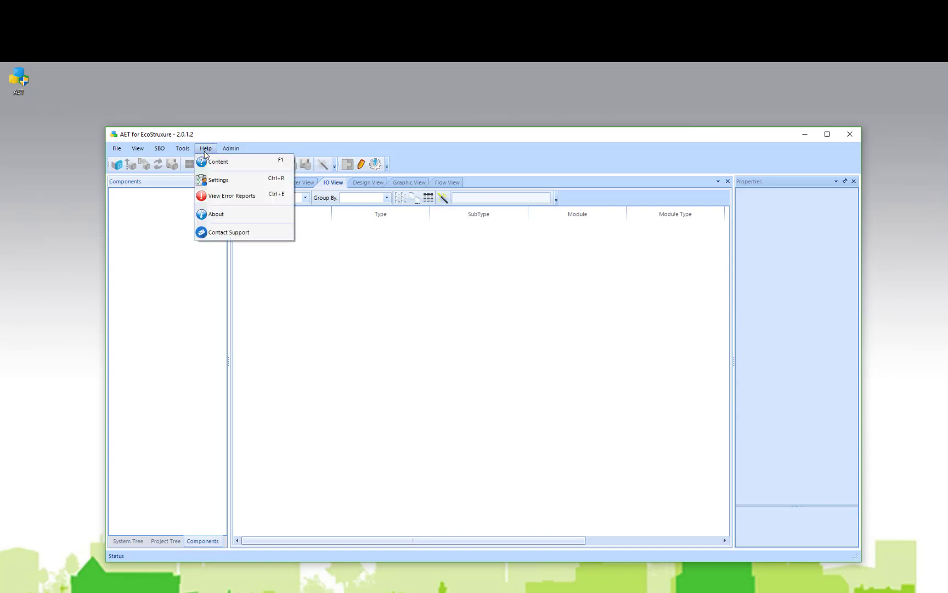
{"action": "left_click", "coordinate": [231, 234]}
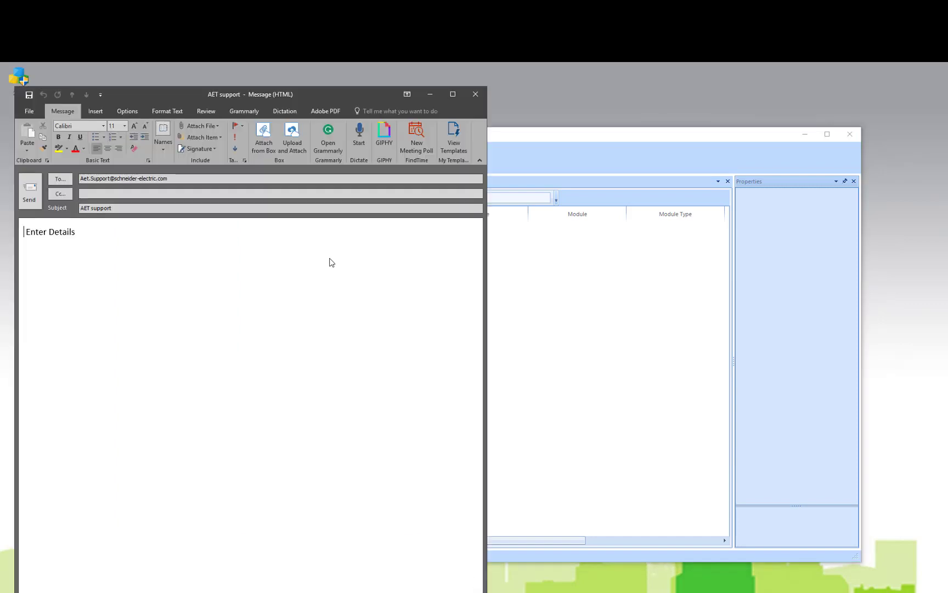
{"action": "left_click", "coordinate": [179, 177]}
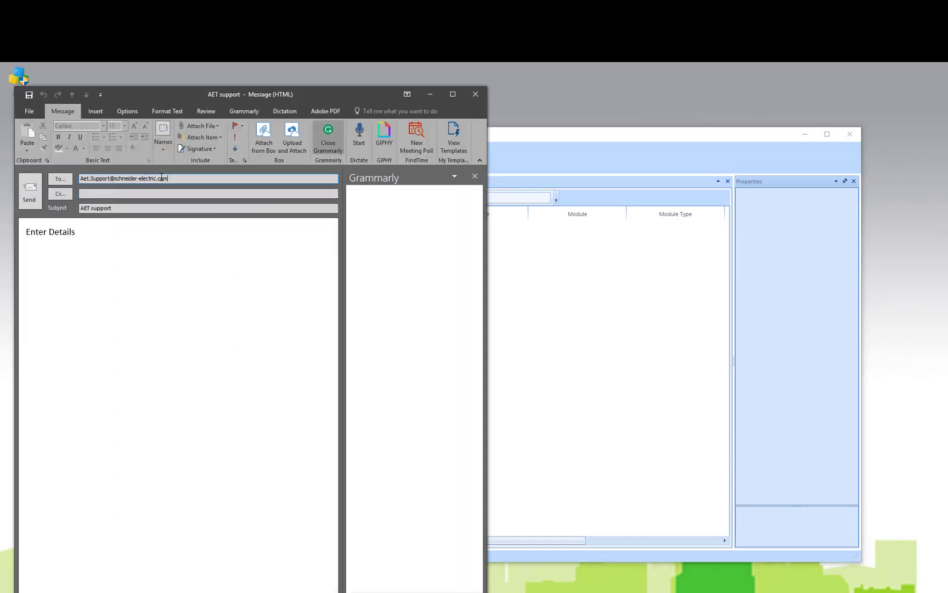
{"action": "double_click", "coordinate": [82, 178]}
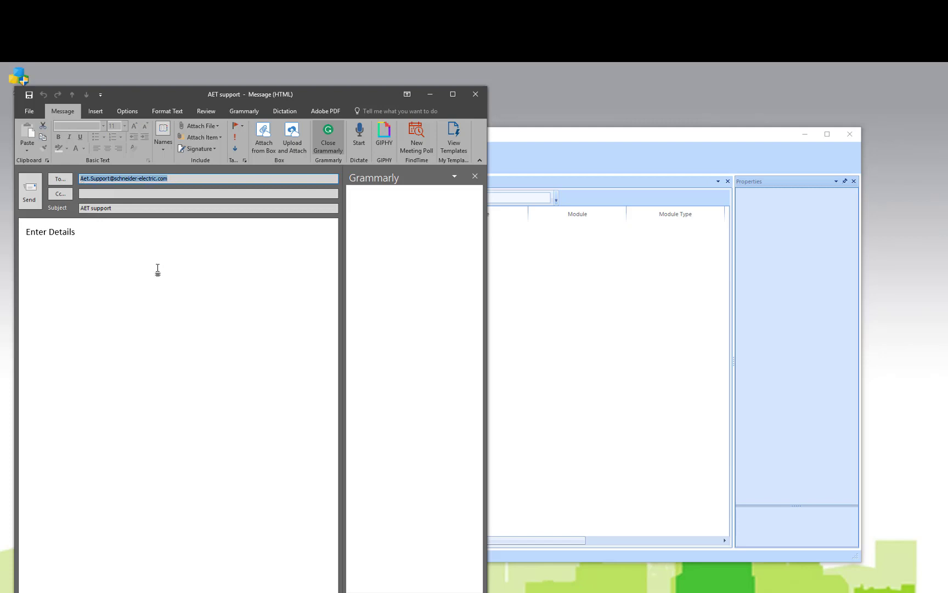
{"action": "left_click", "coordinate": [77, 235]}
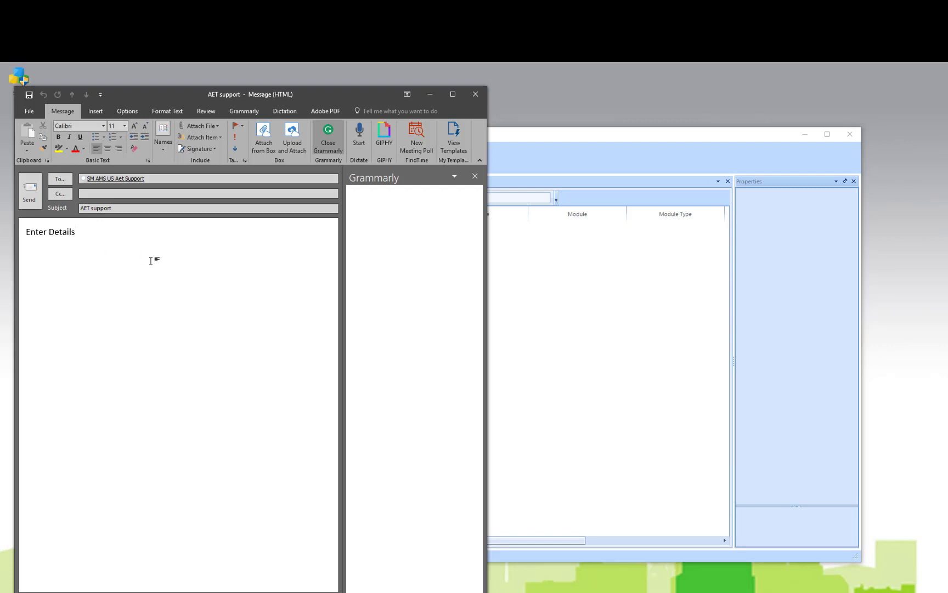
{"action": "left_click", "coordinate": [152, 179]}
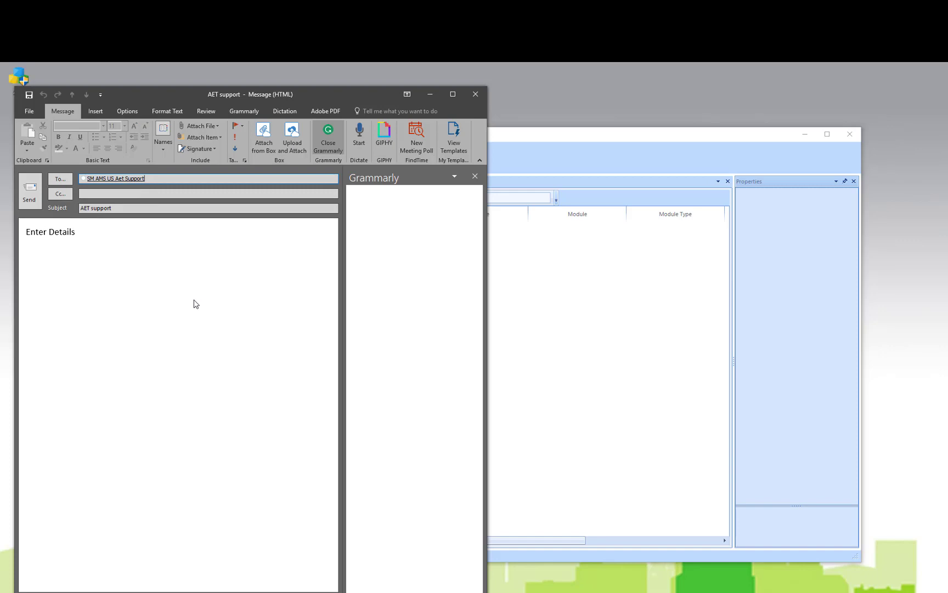
{"action": "left_click", "coordinate": [472, 96]}
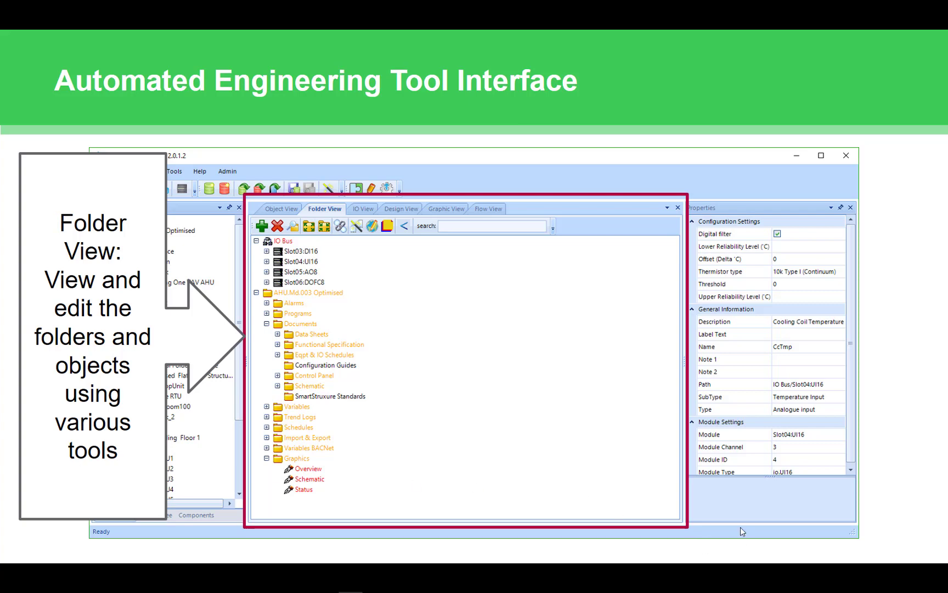
Advance the slideshow from the Folder View slide to the I/O View slide
{"action": "left_click", "coordinate": [608, 505]}
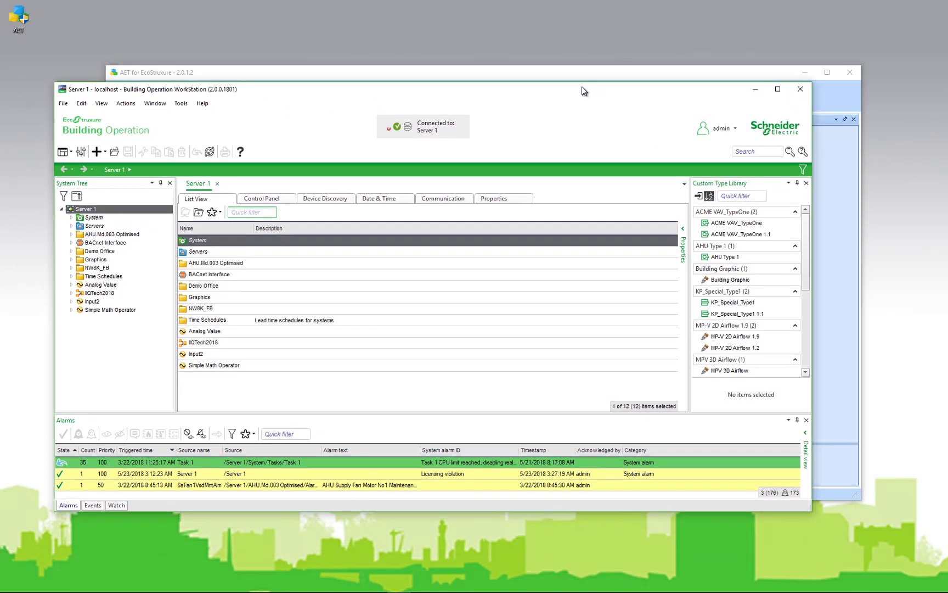
Nudge the WorkStation window up, then bring the empty AET main window back in front
{"action": "left_click_drag", "start_coordinate": [582, 80], "coordinate": [583, 67]}
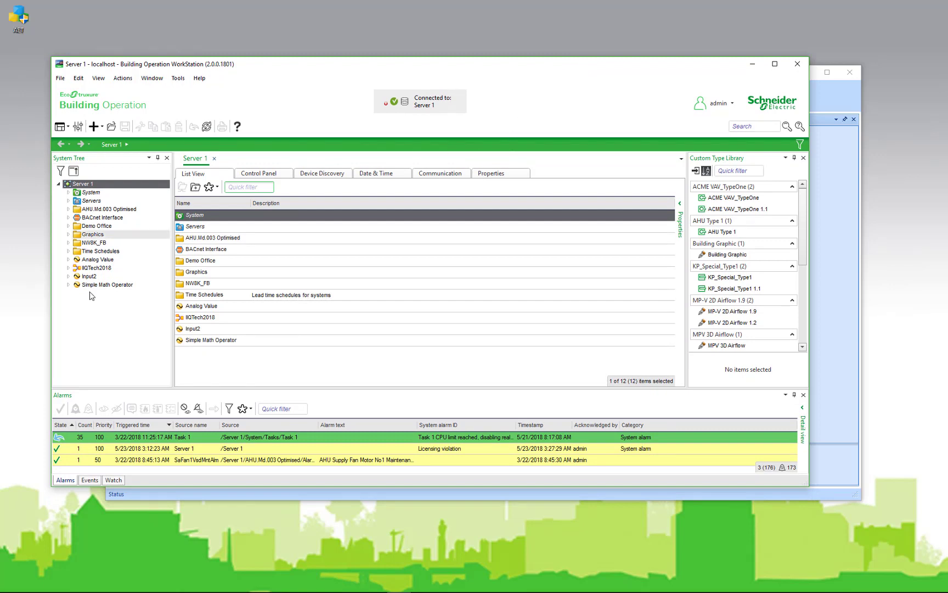
{"action": "left_click", "coordinate": [388, 498]}
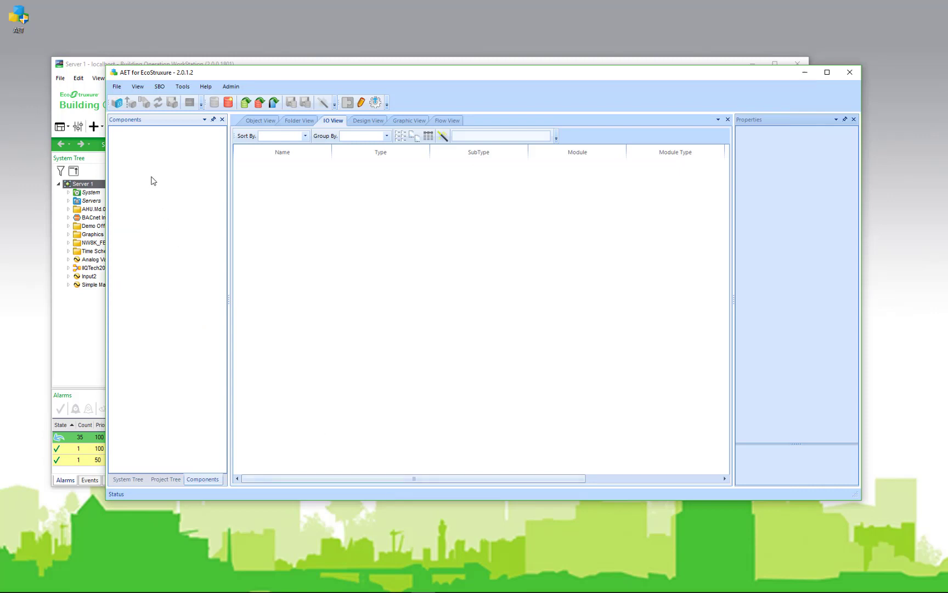
Log on to the SBO Release 2.0 server at localhost to upload Server 1's folders and objects
{"action": "left_click", "coordinate": [116, 103]}
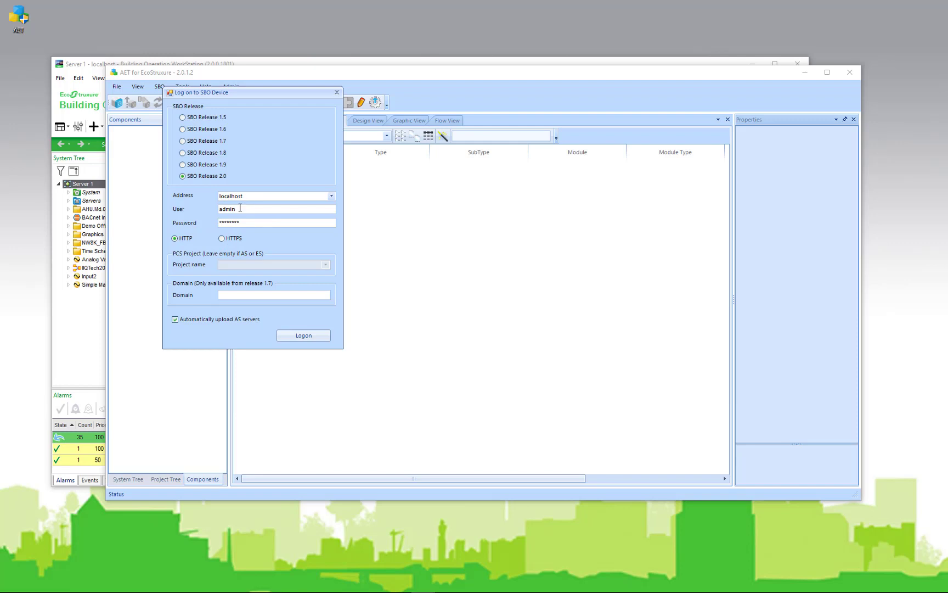
{"action": "left_click", "coordinate": [310, 338]}
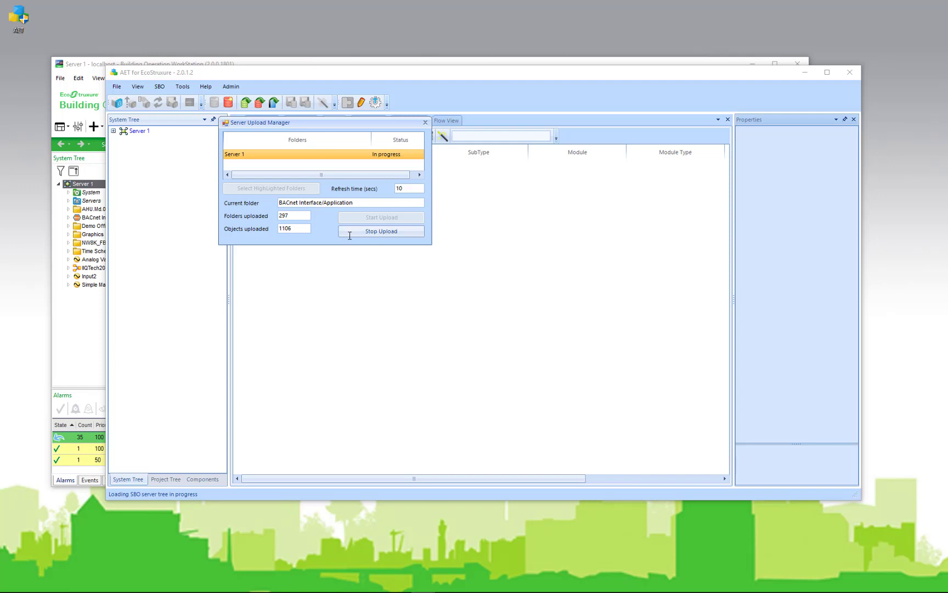
Expand Server 1 in the System Tree and compare its folders against WorkStation's tree
{"action": "left_click", "coordinate": [114, 132]}
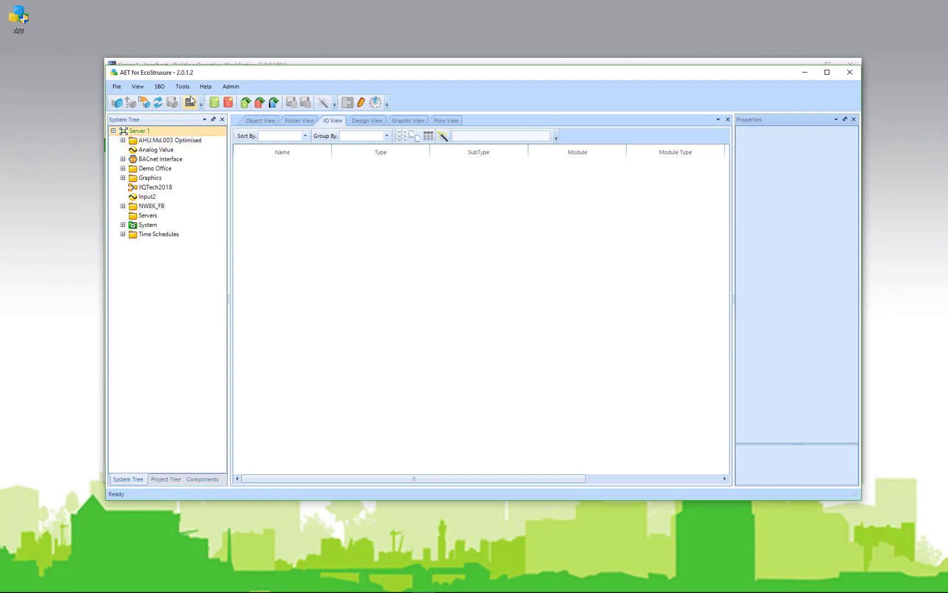
{"action": "left_click_drag", "start_coordinate": [205, 77], "coordinate": [307, 89]}
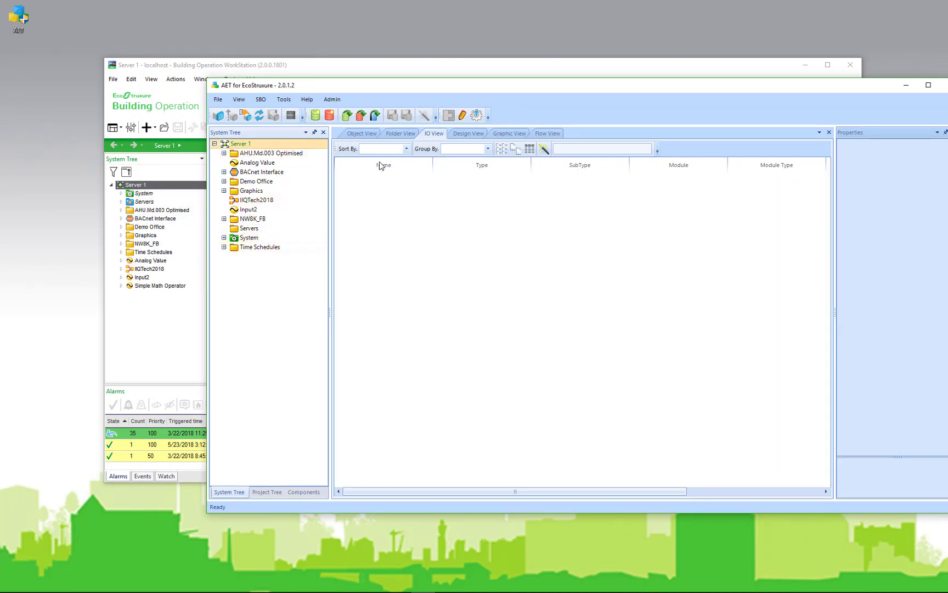
{"action": "left_click_drag", "start_coordinate": [381, 86], "coordinate": [274, 68]}
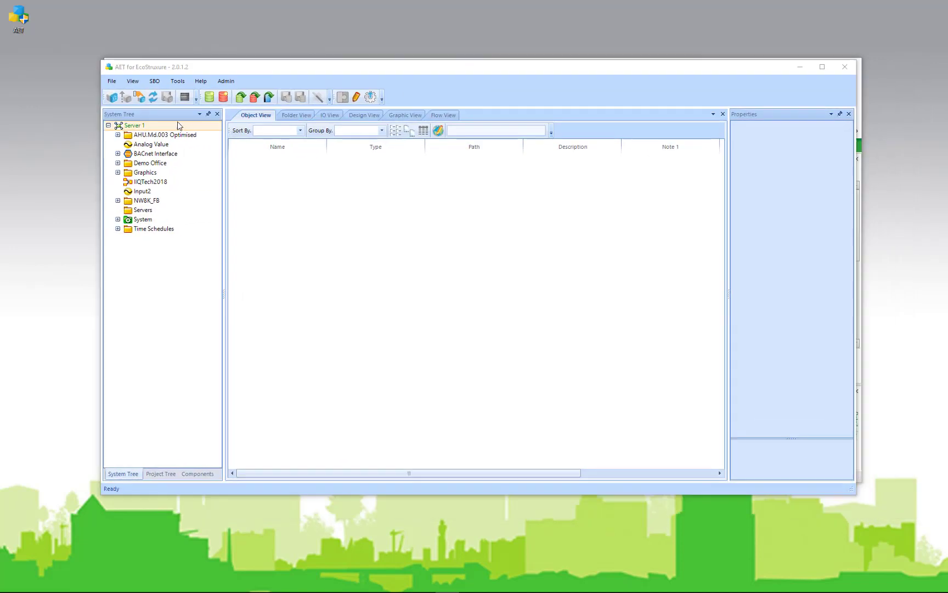
Open the Tw.001_Opt_MPXno3D.db template from C:\Templates
{"action": "left_click", "coordinate": [241, 98]}
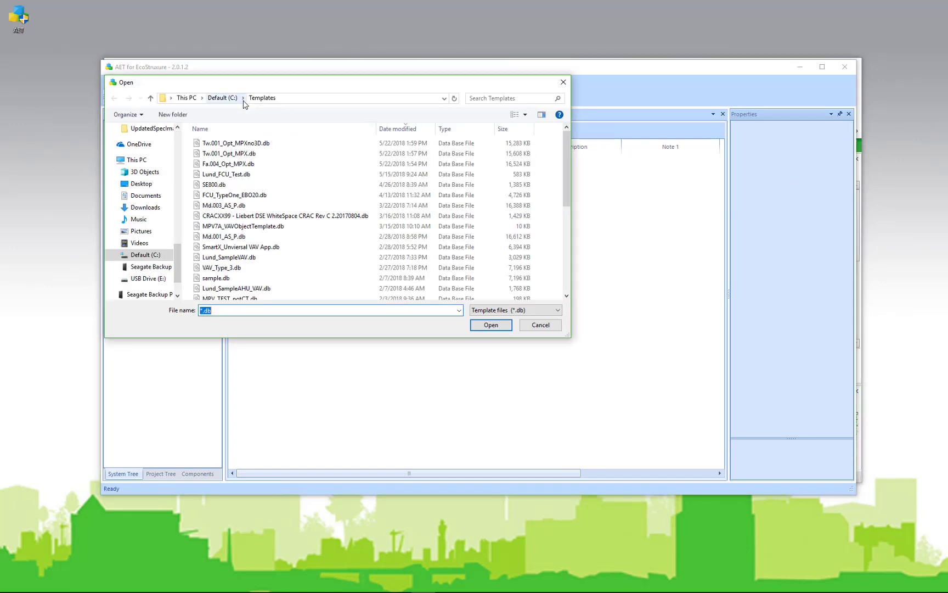
{"action": "left_click", "coordinate": [252, 142]}
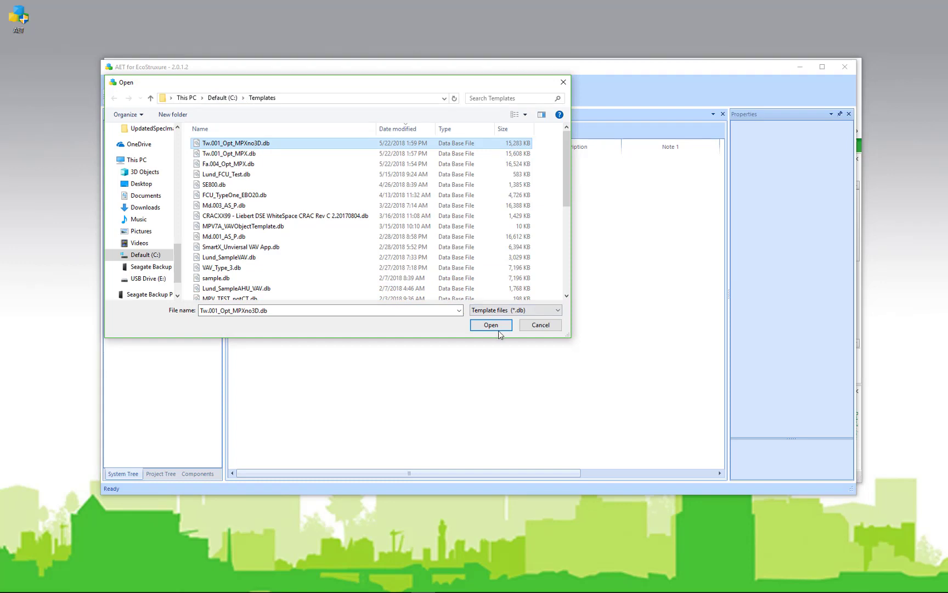
{"action": "left_click", "coordinate": [492, 325]}
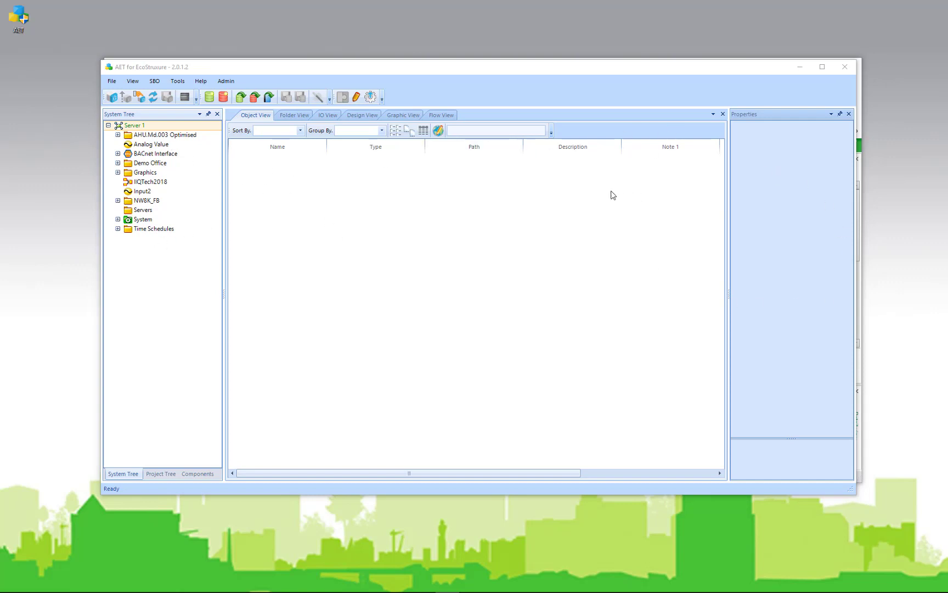
Open the Md.003_AS_P.db template from C:\Templates to fill the Object View
{"action": "left_click", "coordinate": [241, 98]}
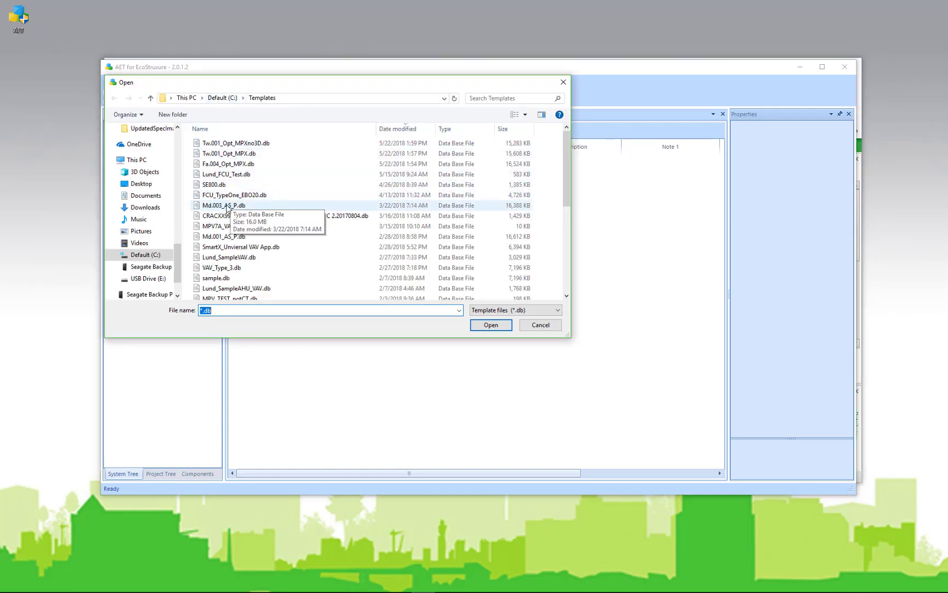
{"action": "left_click", "coordinate": [227, 207]}
{"action": "left_click", "coordinate": [490, 325]}
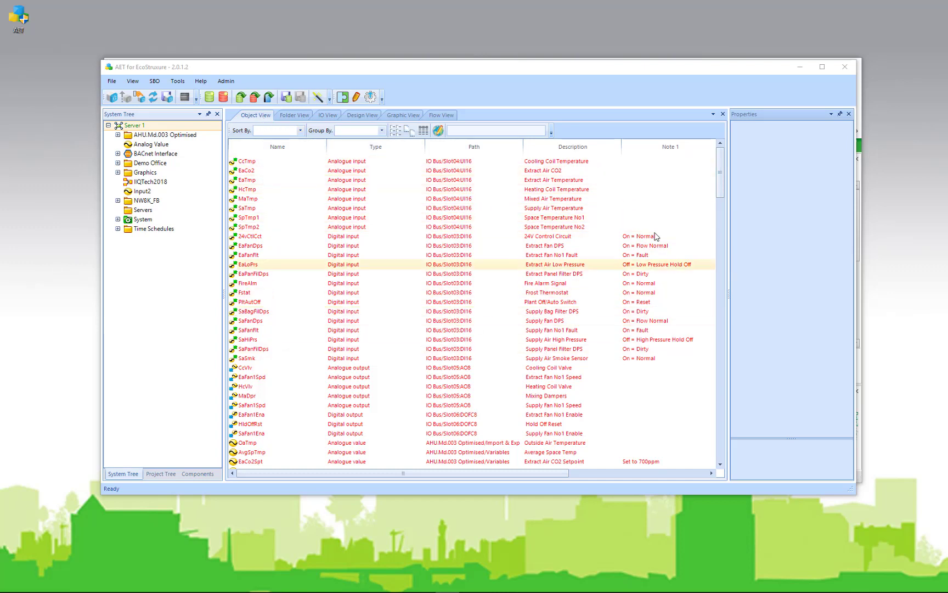
Group objects by Type and inspect the HcTmp through SpTmp2 and EaTmp analogue input properties
{"action": "left_click", "coordinate": [382, 131]}
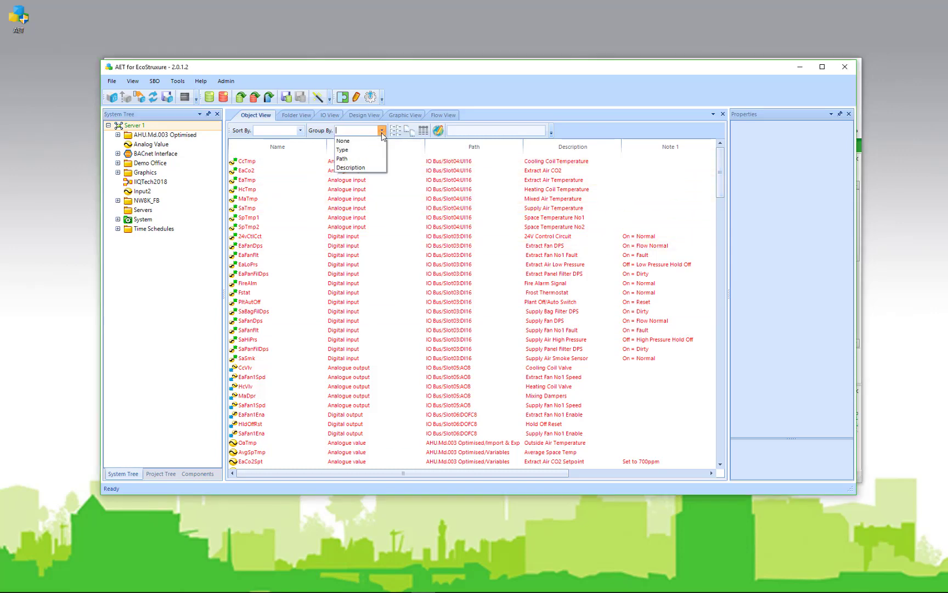
{"action": "left_click", "coordinate": [341, 150]}
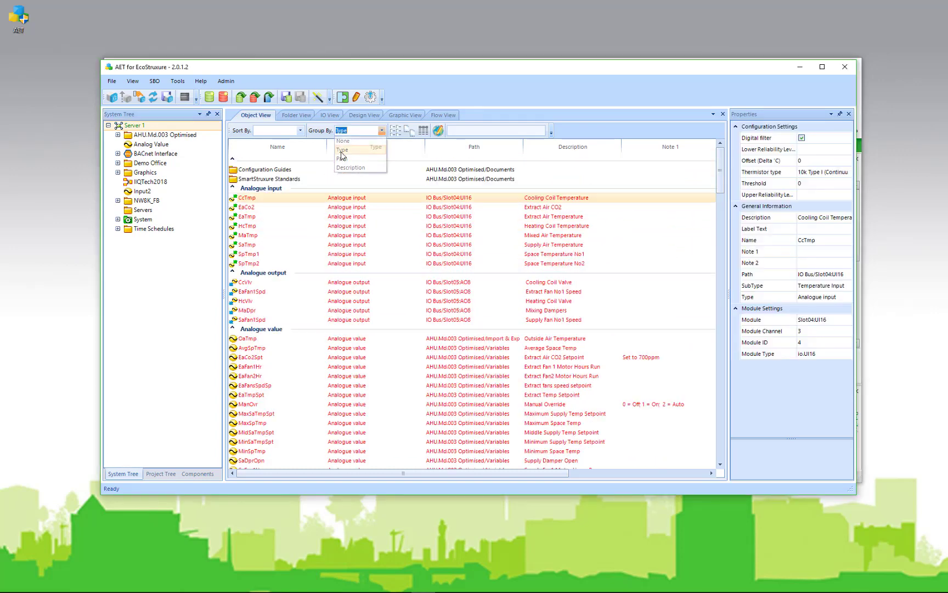
{"action": "left_click", "coordinate": [356, 226]}
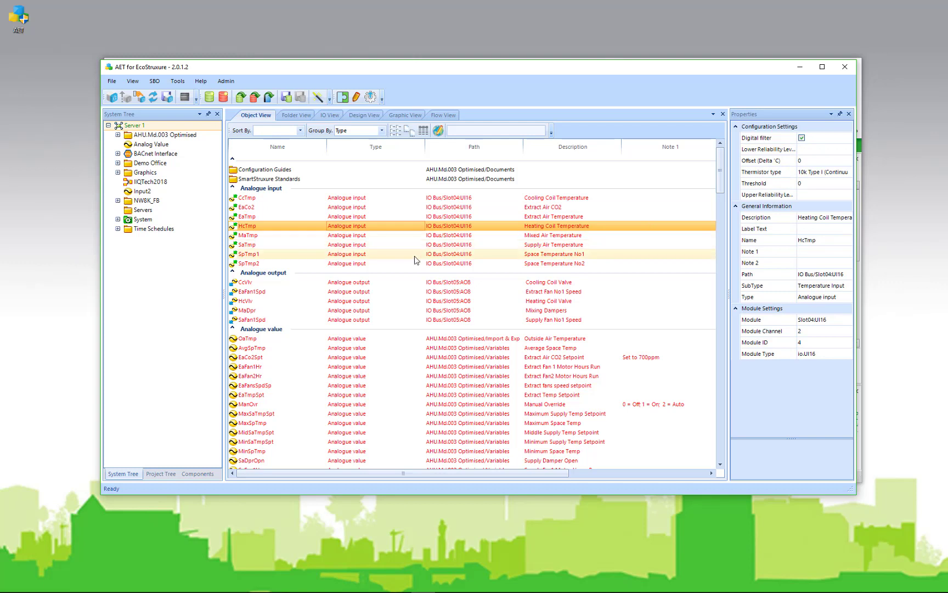
{"action": "left_click", "coordinate": [389, 266], "text": "shift"}
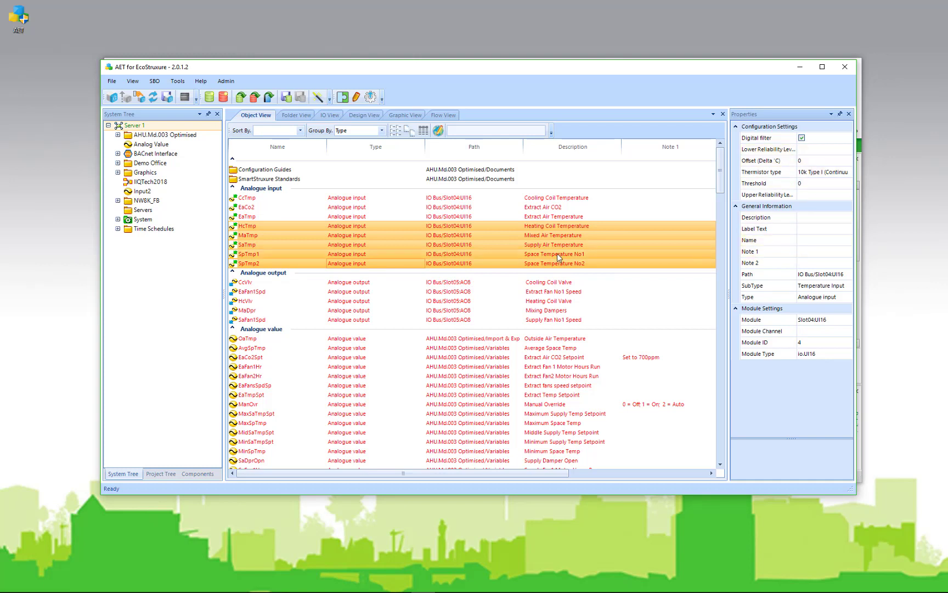
{"action": "left_click", "coordinate": [405, 218]}
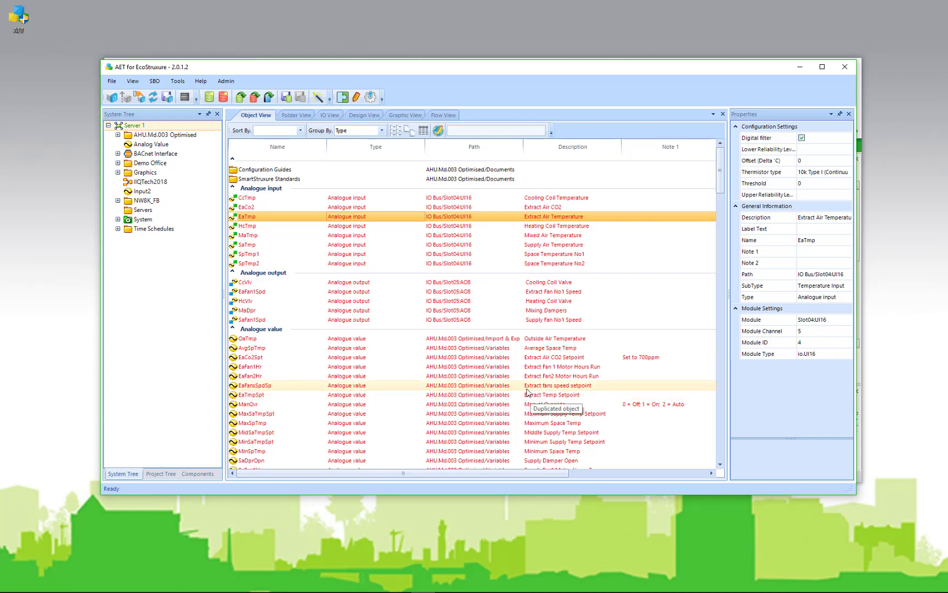
In Folder View, expand IO Bus, Import & Export and Variables, and inspect EaCo2Spt
{"action": "left_click", "coordinate": [296, 116]}
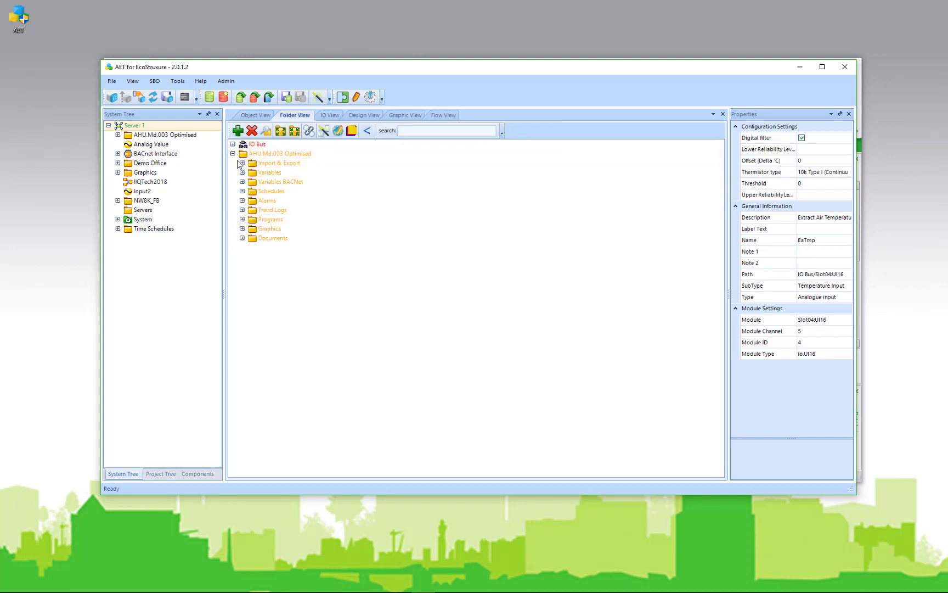
{"action": "left_click", "coordinate": [233, 143]}
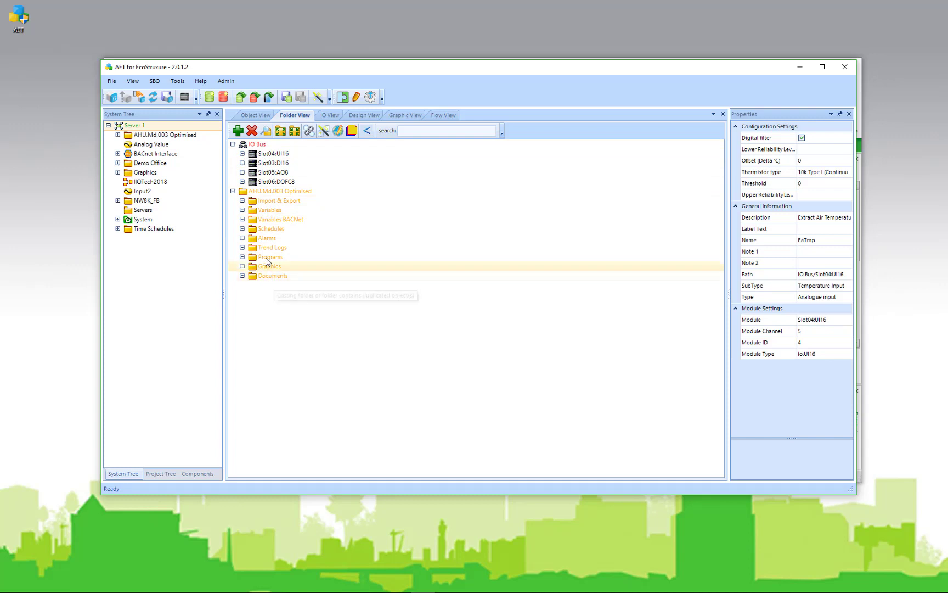
{"action": "left_click", "coordinate": [242, 200]}
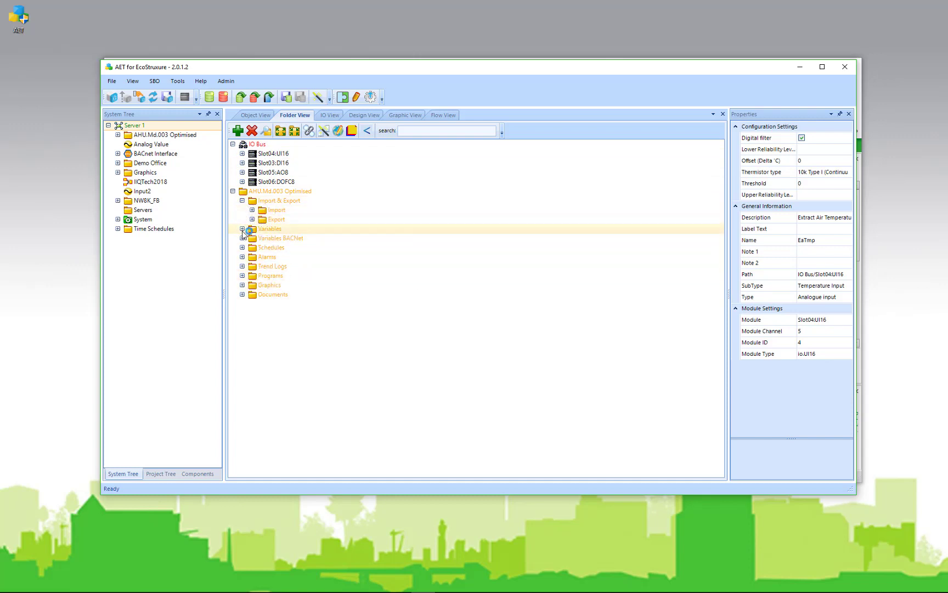
{"action": "left_click", "coordinate": [242, 228]}
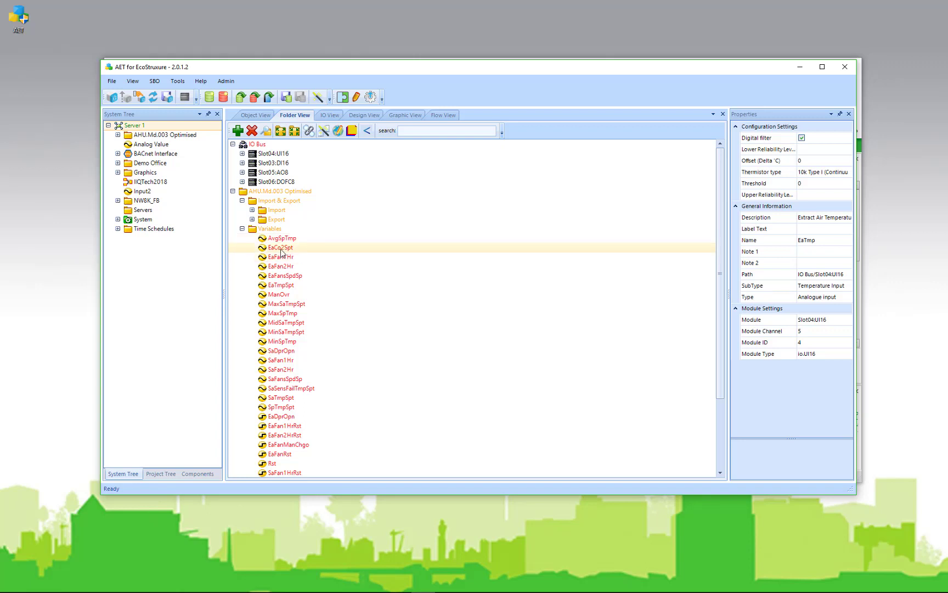
{"action": "left_click", "coordinate": [281, 250]}
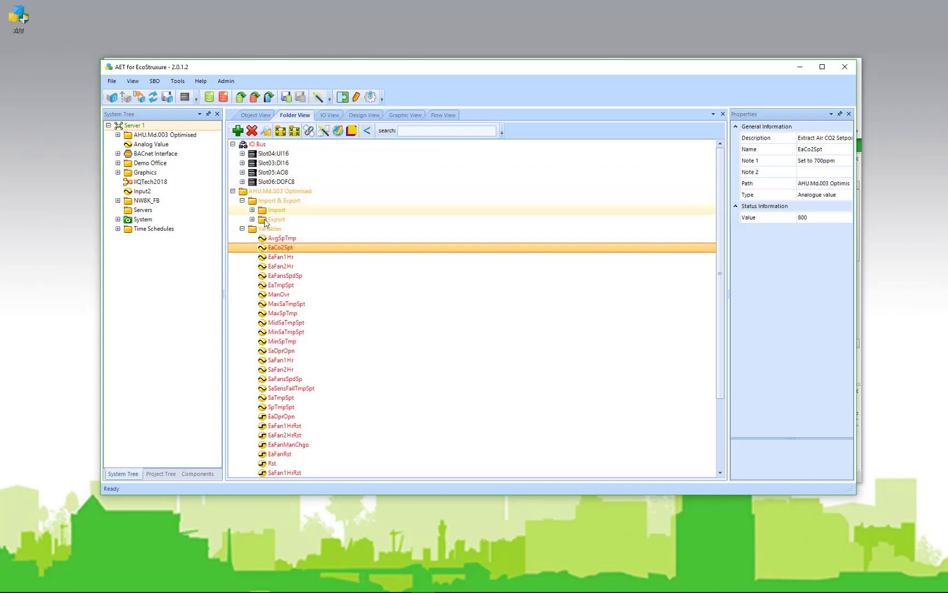
{"action": "double_click", "coordinate": [272, 229]}
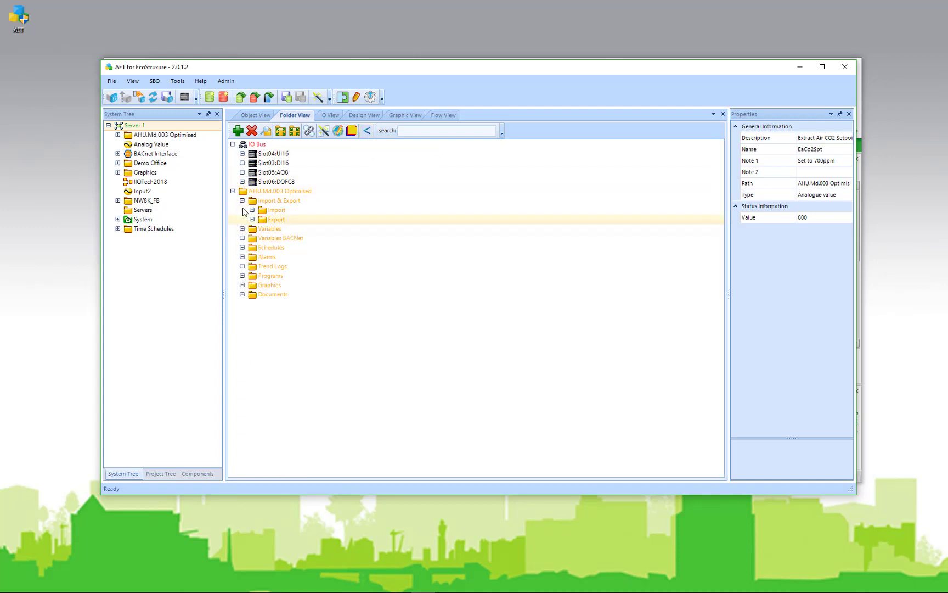
Review the IO View list of IO points with their types, subtypes and modules
{"action": "left_click", "coordinate": [328, 115]}
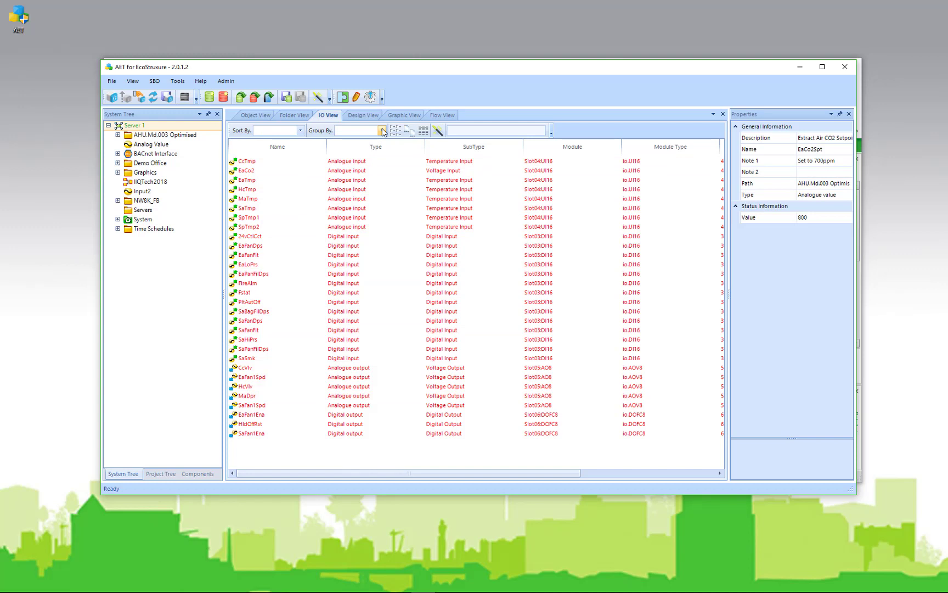
{"action": "mouse_move", "coordinate": [357, 168]}
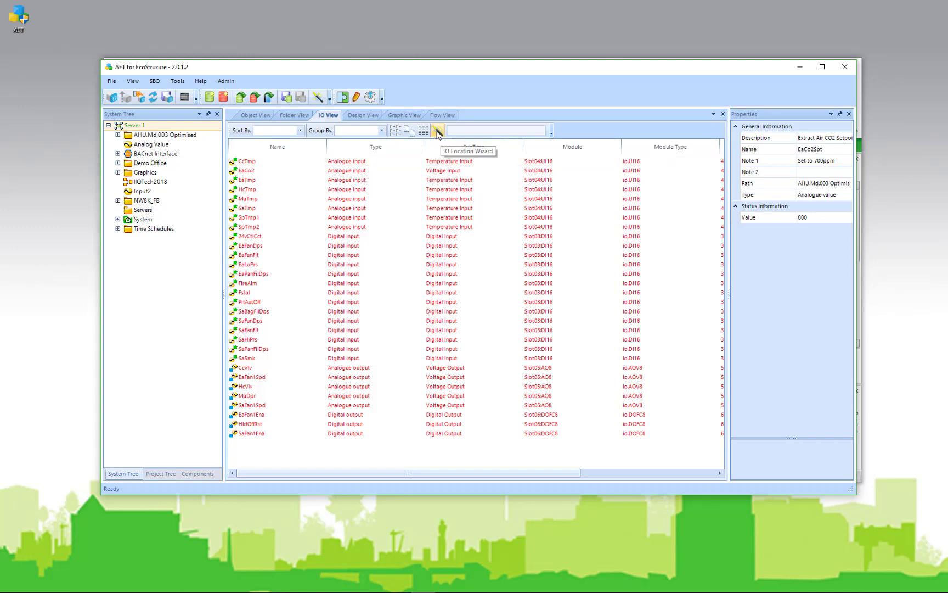
{"action": "left_click", "coordinate": [396, 115]}
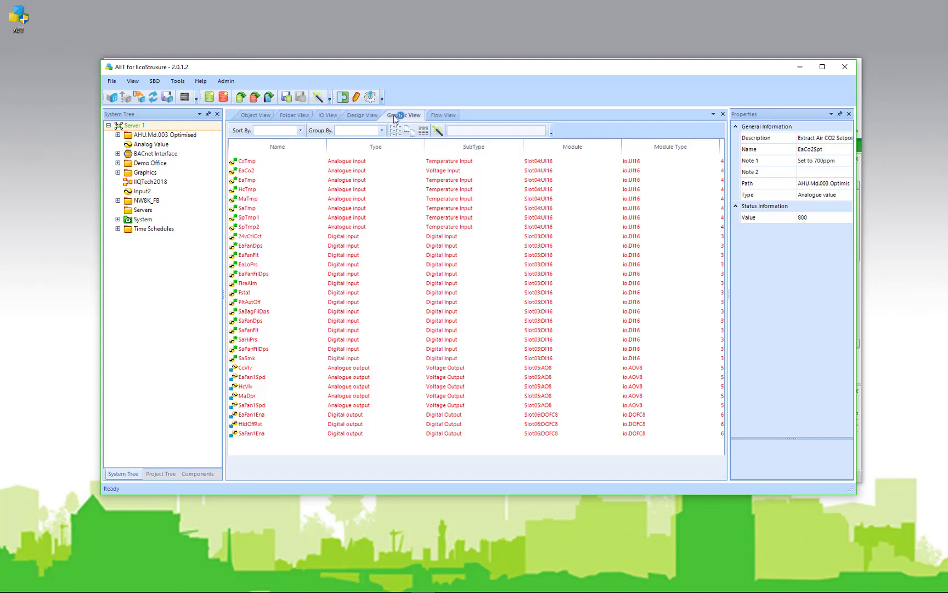
In Flow View, locate the SaFanCtlFb block via the finder panel and zoom in on it
{"action": "left_click", "coordinate": [395, 116]}
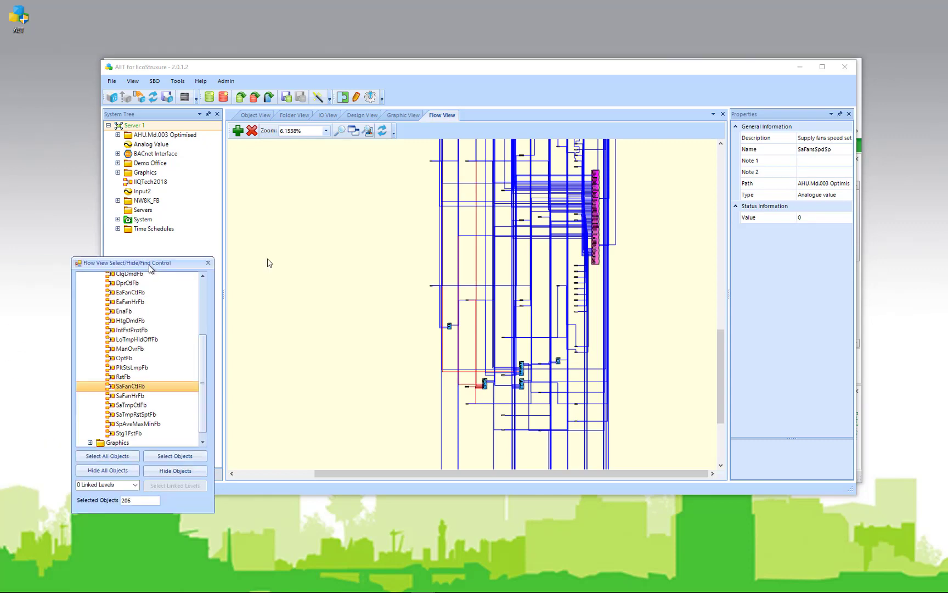
{"action": "left_click_drag", "start_coordinate": [148, 265], "coordinate": [660, 127]}
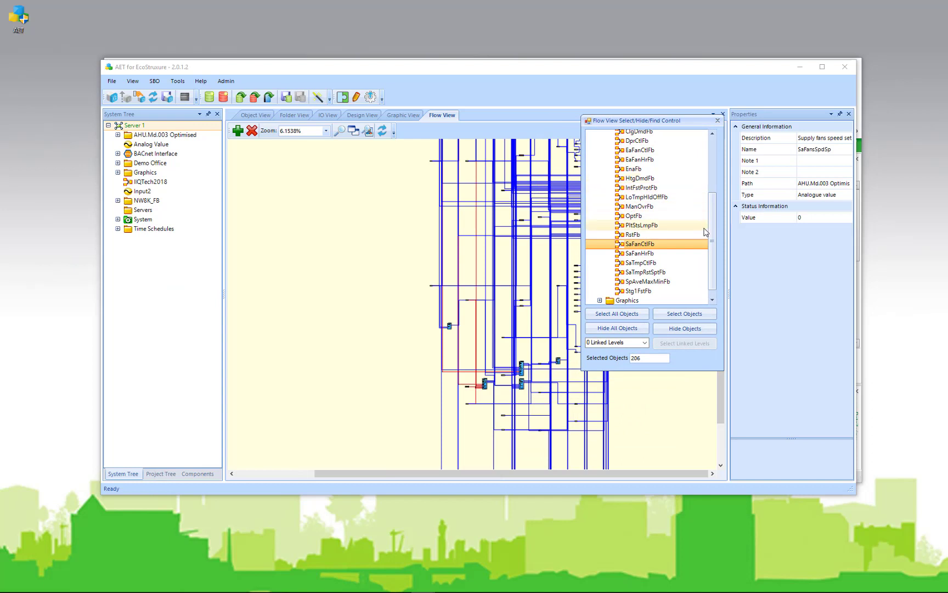
{"action": "mouse_move", "coordinate": [712, 237]}
{"action": "left_mouse_down"}
{"action": "mouse_move", "coordinate": [708, 195]}
{"action": "mouse_move", "coordinate": [712, 248]}
{"action": "left_mouse_up"}
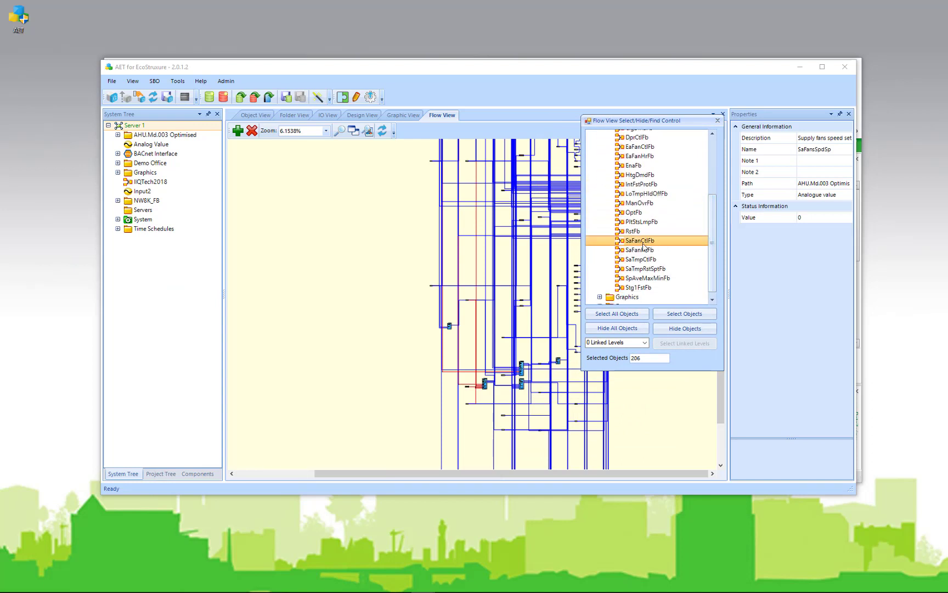
{"action": "double_click", "coordinate": [639, 241]}
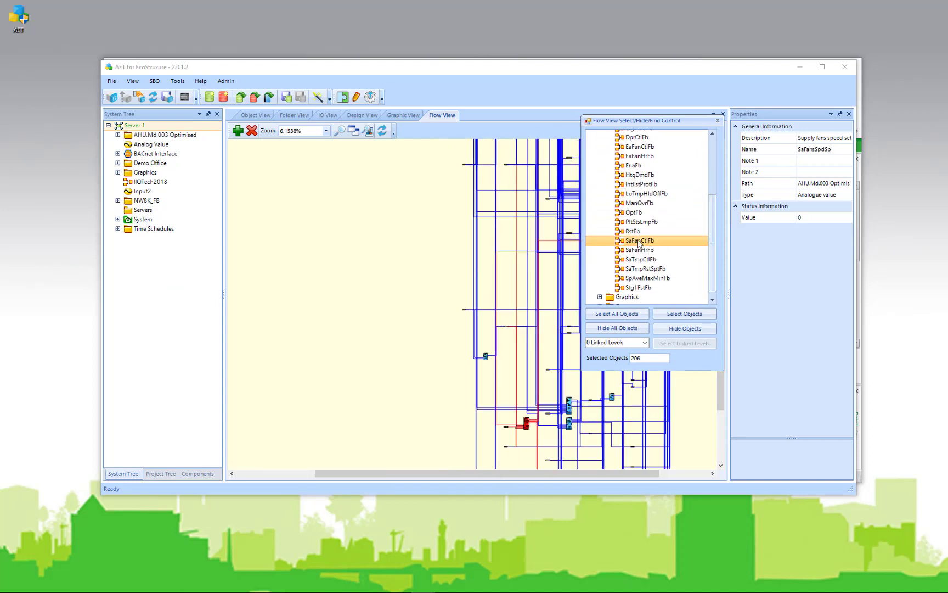
{"action": "left_click_drag", "start_coordinate": [505, 407], "coordinate": [581, 446]}
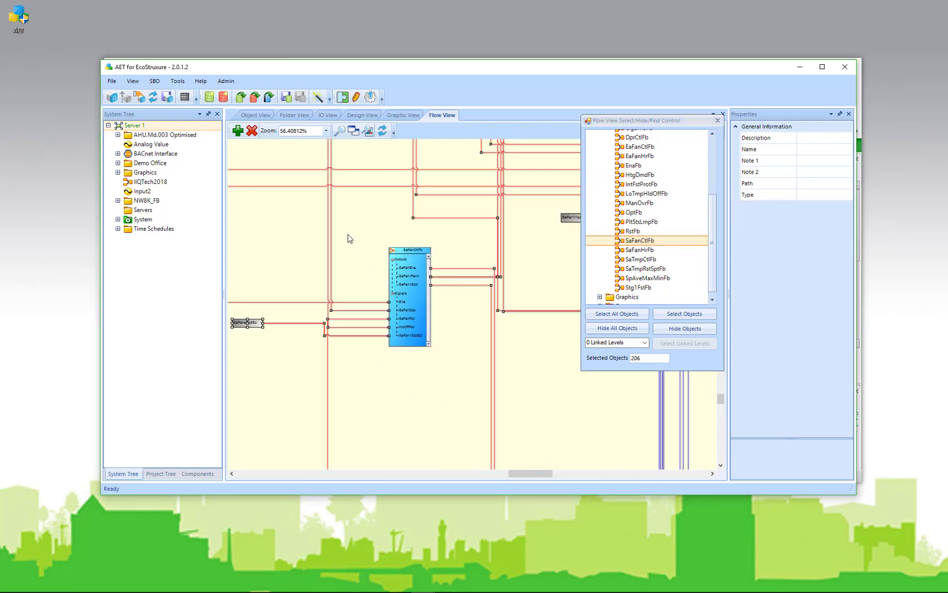
{"action": "left_click_drag", "start_coordinate": [346, 219], "coordinate": [483, 391]}
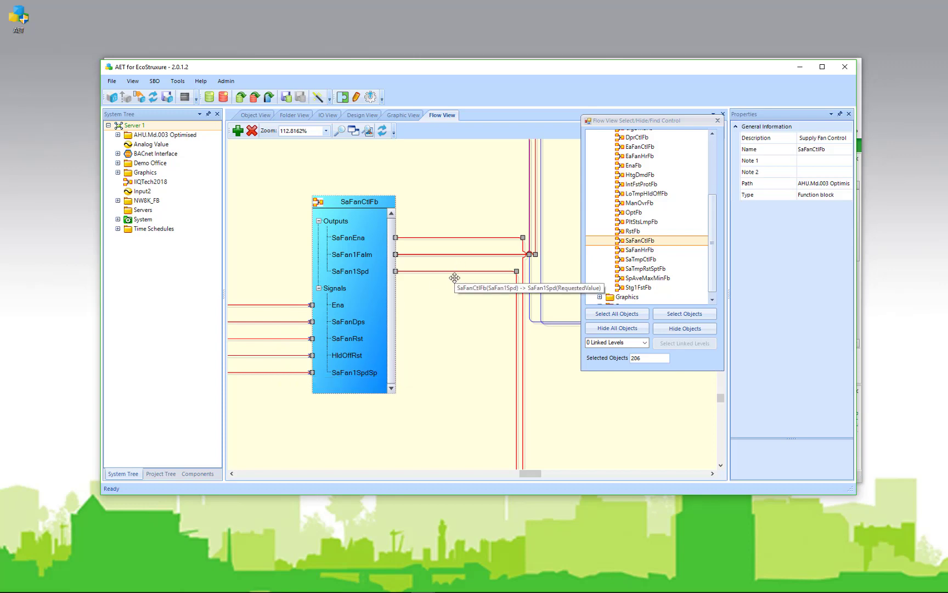
{"action": "left_click", "coordinate": [254, 116]}
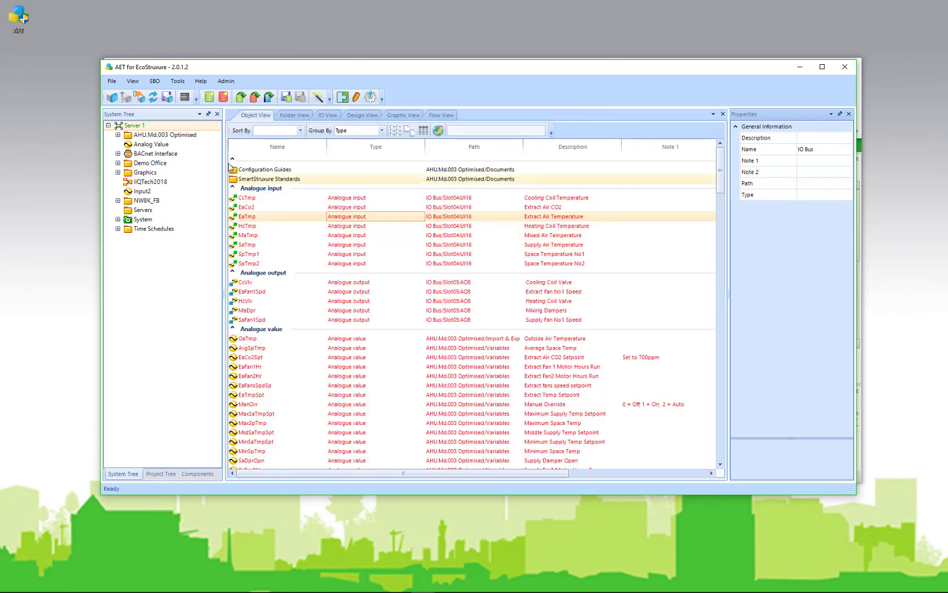
{"action": "left_click", "coordinate": [177, 86]}
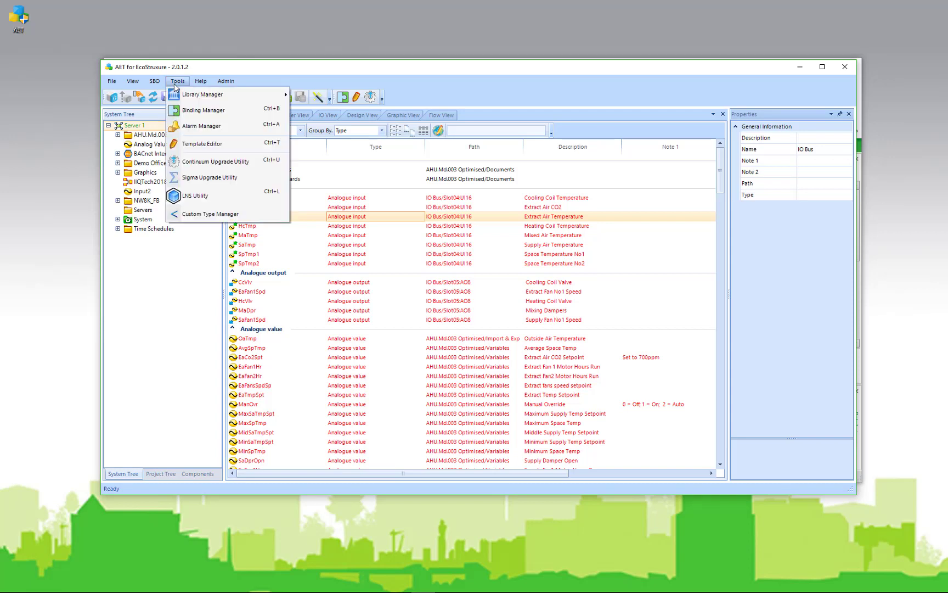
{"action": "mouse_move", "coordinate": [193, 99]}
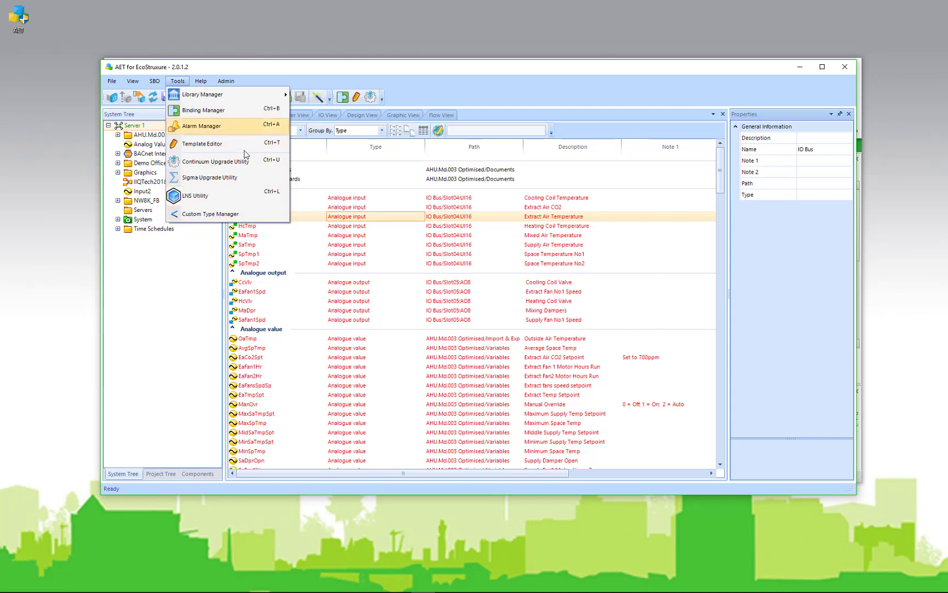
{"action": "left_click", "coordinate": [302, 297]}
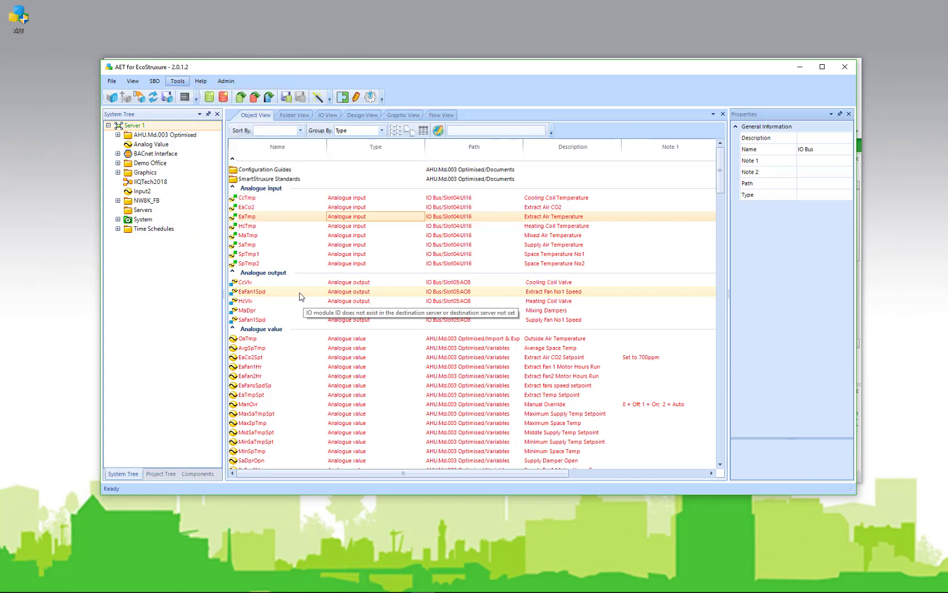
Show the EaFan1Spd analogue output's properties: Voltage Output on Slot05:AO8, channel 5
{"action": "left_click", "coordinate": [302, 298]}
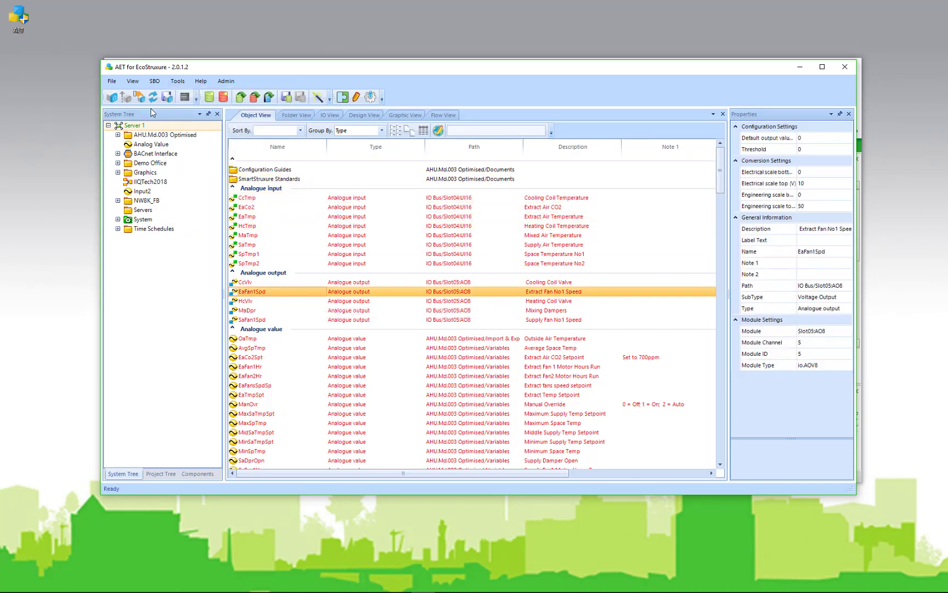